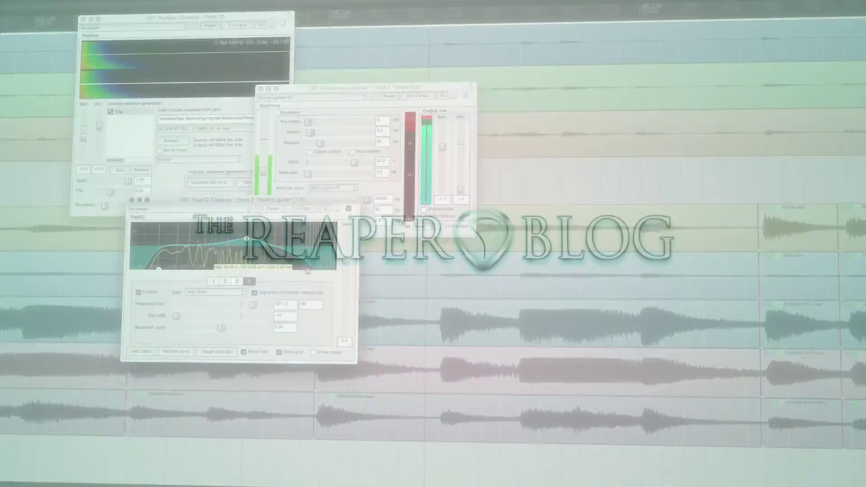
Raise the fourth ReaEQ band to about 18 kHz
{"action": "left_click_drag", "start_coordinate": [306, 270], "coordinate": [324, 271]}
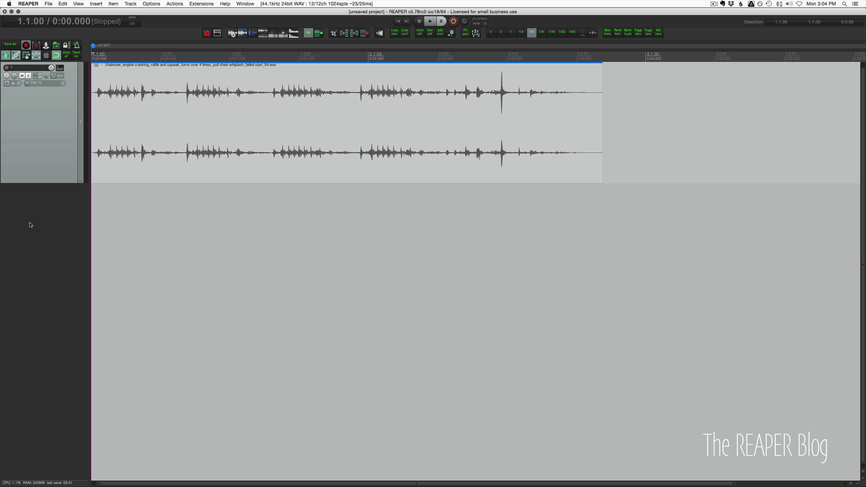
In Finder, center the Free Sounds window and show Get Info for the chainsaw WAV
{"action": "key", "text": "super+Tab"}
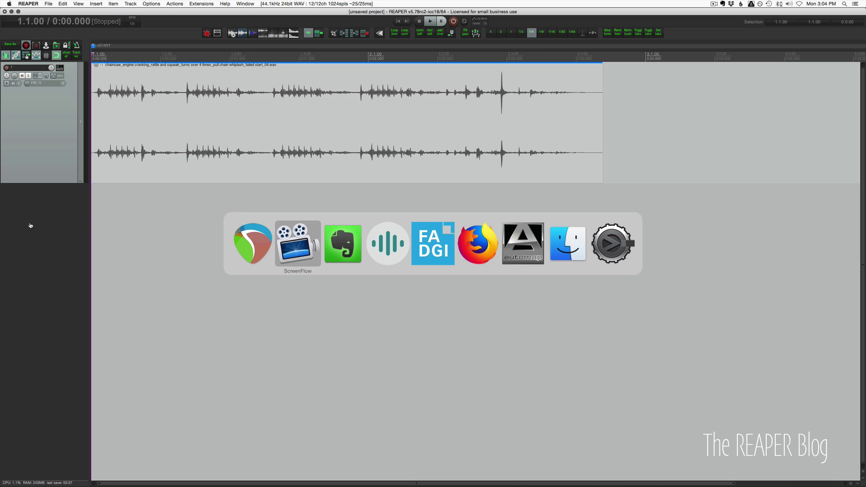
{"action": "left_click", "coordinate": [557, 255]}
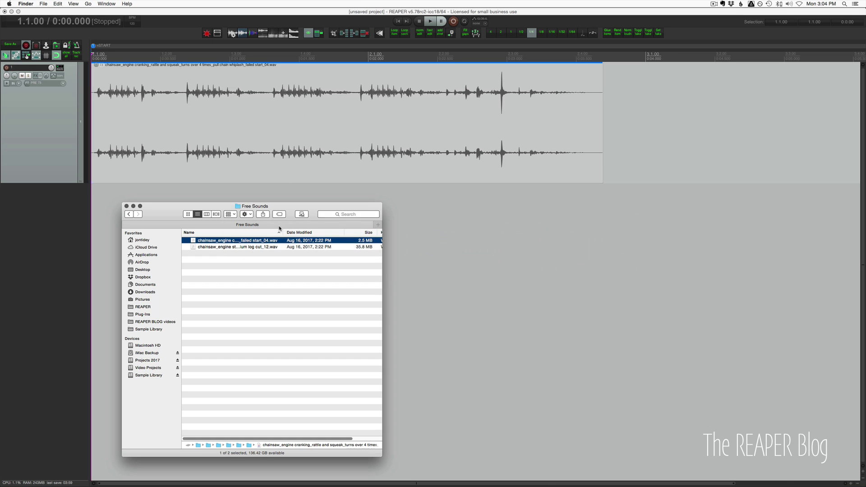
{"action": "left_click_drag", "start_coordinate": [316, 206], "coordinate": [404, 136]}
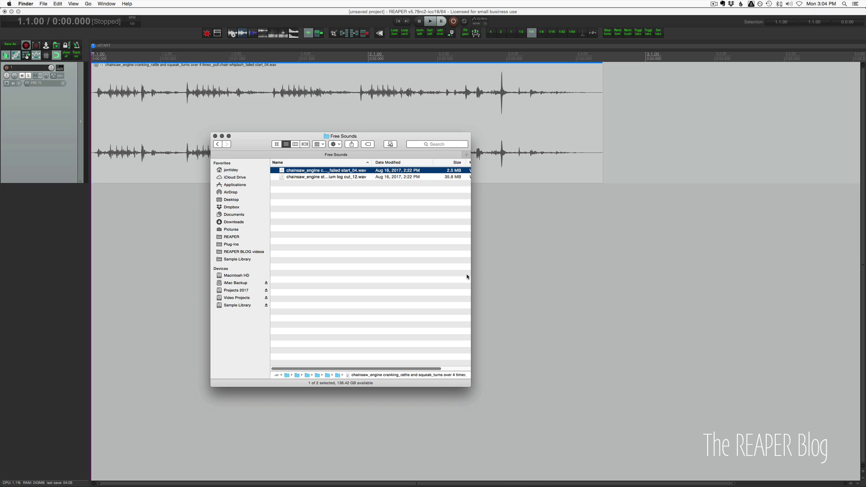
{"action": "key", "text": "super+i"}
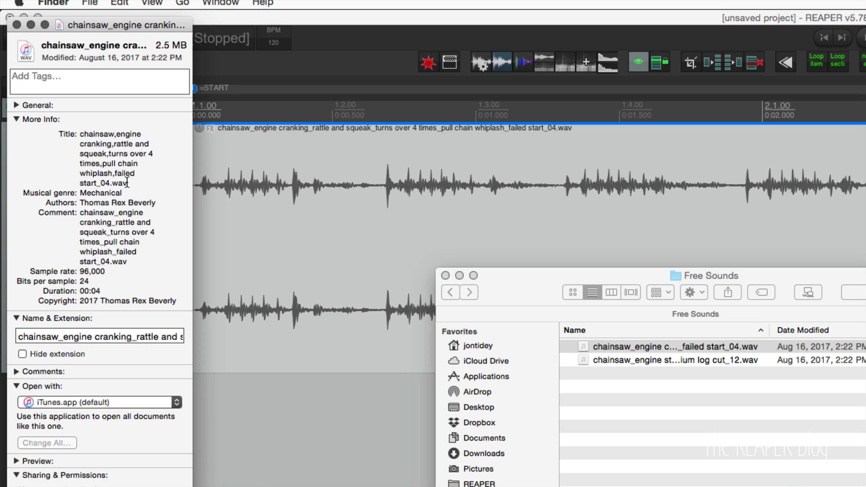
Highlight the file's Title, Authors and Comment metadata values in the info panel
{"action": "mouse_move", "coordinate": [128, 182]}
{"action": "left_mouse_down"}
{"action": "mouse_move", "coordinate": [103, 182]}
{"action": "mouse_move", "coordinate": [108, 194]}
{"action": "mouse_move", "coordinate": [124, 197]}
{"action": "left_mouse_up"}
{"action": "left_click", "coordinate": [102, 181]}
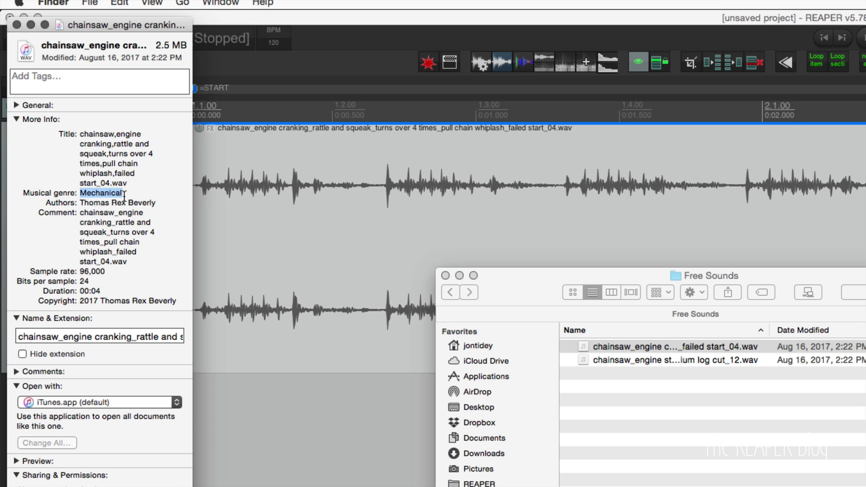
{"action": "left_click_drag", "start_coordinate": [81, 202], "coordinate": [154, 261]}
{"action": "left_click", "coordinate": [153, 206]}
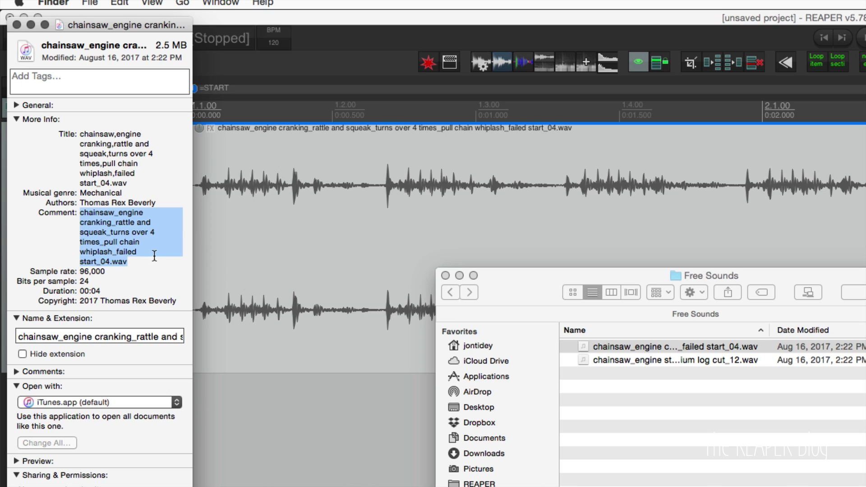
{"action": "left_click", "coordinate": [134, 232]}
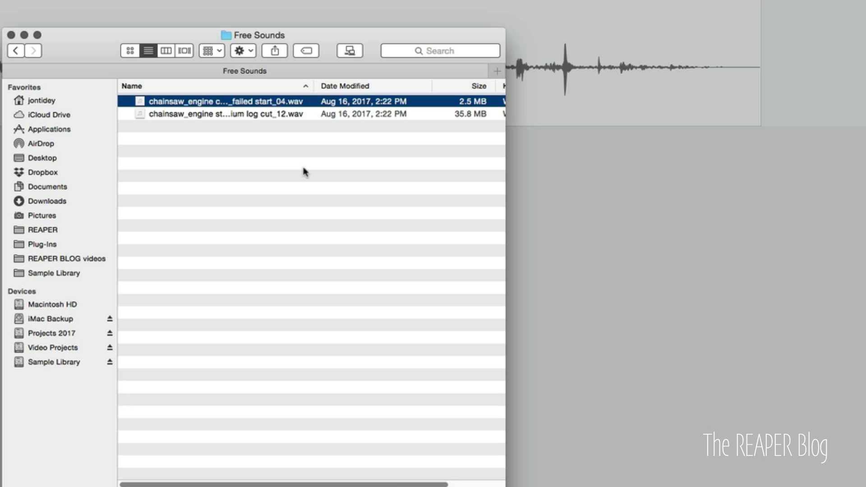
Search the High Desert Chainsaw folder for 'chainsaw', then 'engine', and clear the search
{"action": "key", "text": "super+Up"}
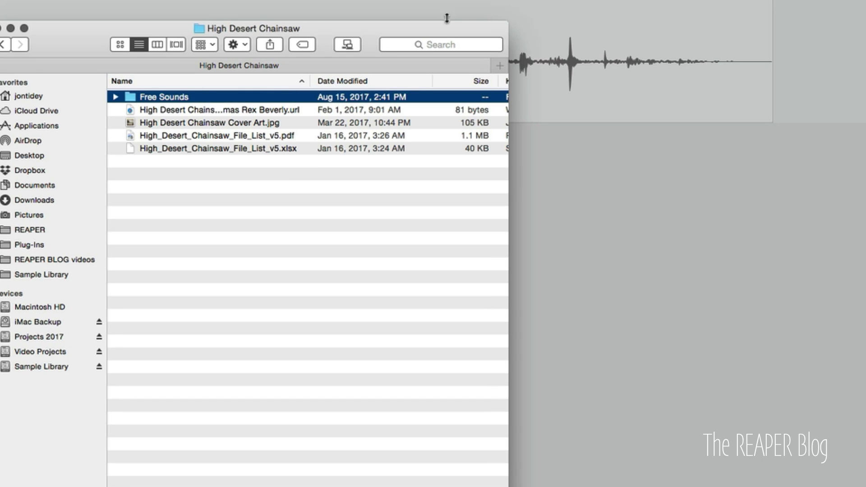
{"action": "left_click", "coordinate": [442, 46]}
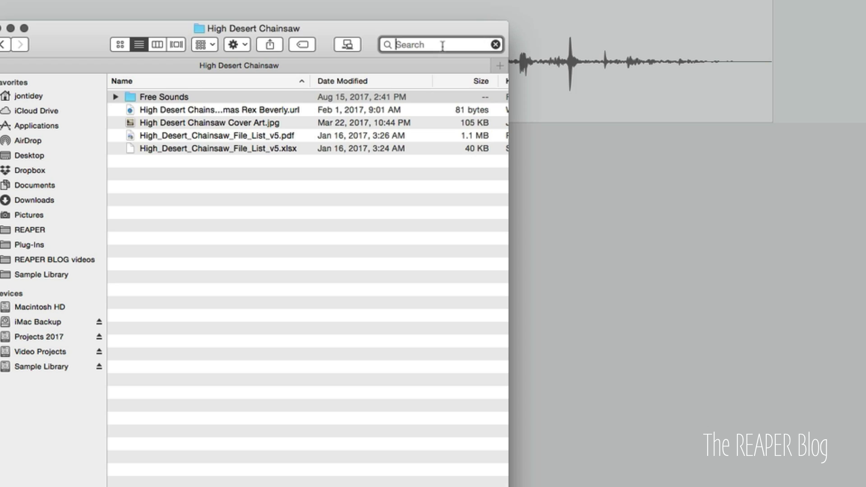
{"action": "type", "text": "chainsaw"}
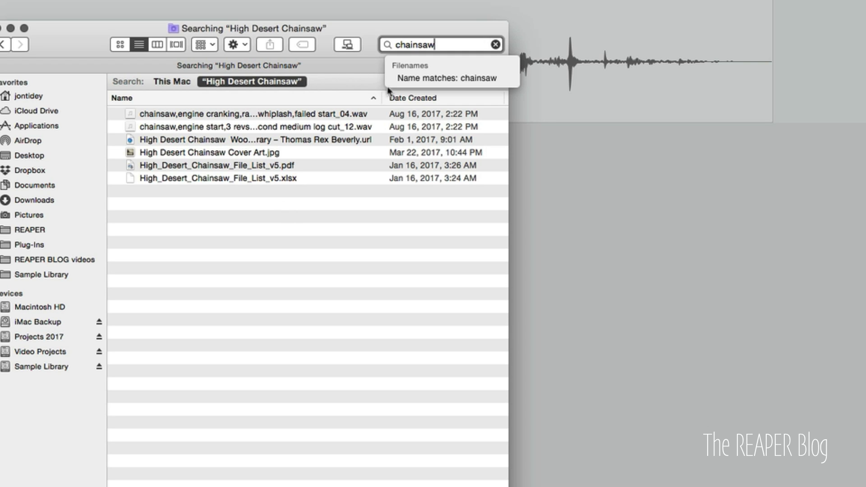
{"action": "double_click", "coordinate": [441, 44]}
{"action": "key", "text": "BackSpace"}
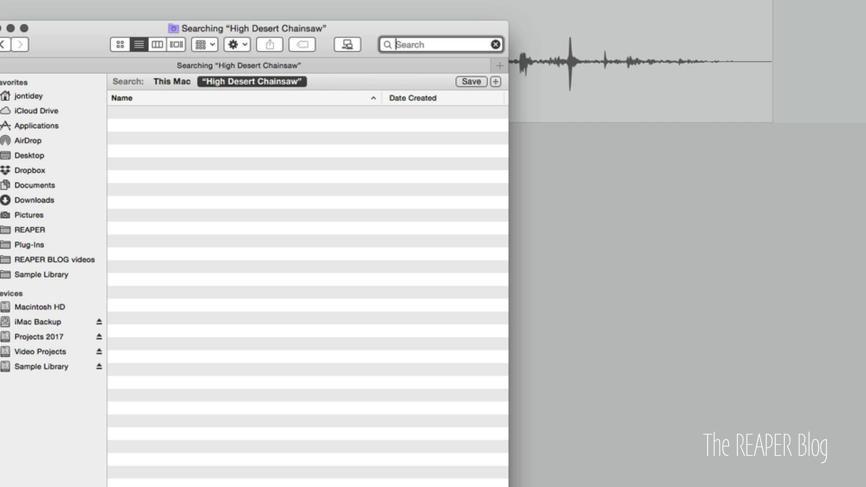
{"action": "type", "text": "enginee"}
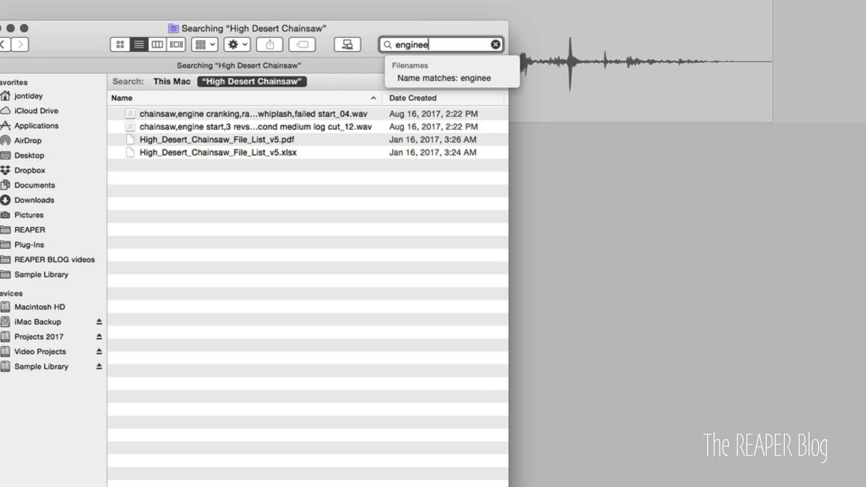
{"action": "key", "text": "BackSpace"}
{"action": "left_click", "coordinate": [495, 44]}
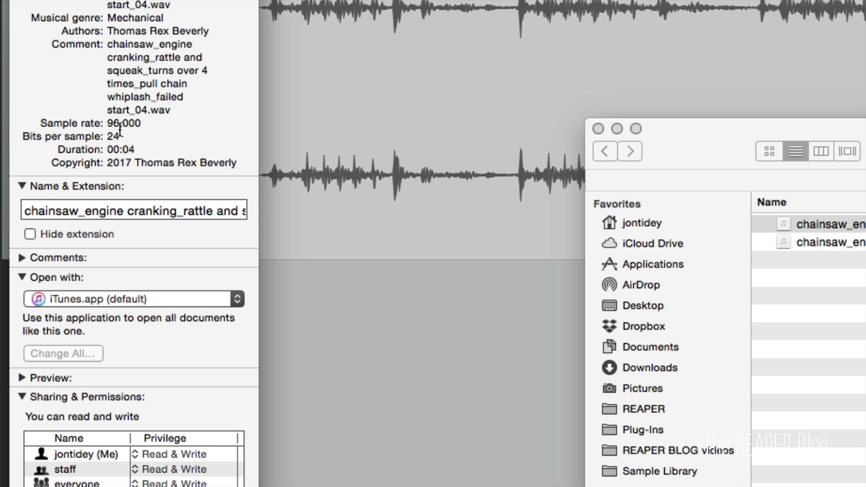
Highlight the 96,000 sample rate, 24-bit depth, 00:04 duration and Copyright values
{"action": "double_click", "coordinate": [118, 124]}
{"action": "left_click", "coordinate": [113, 136]}
{"action": "double_click", "coordinate": [113, 136]}
{"action": "left_click", "coordinate": [138, 145]}
{"action": "double_click", "coordinate": [136, 149]}
{"action": "left_click_drag", "start_coordinate": [108, 162], "coordinate": [239, 161]}
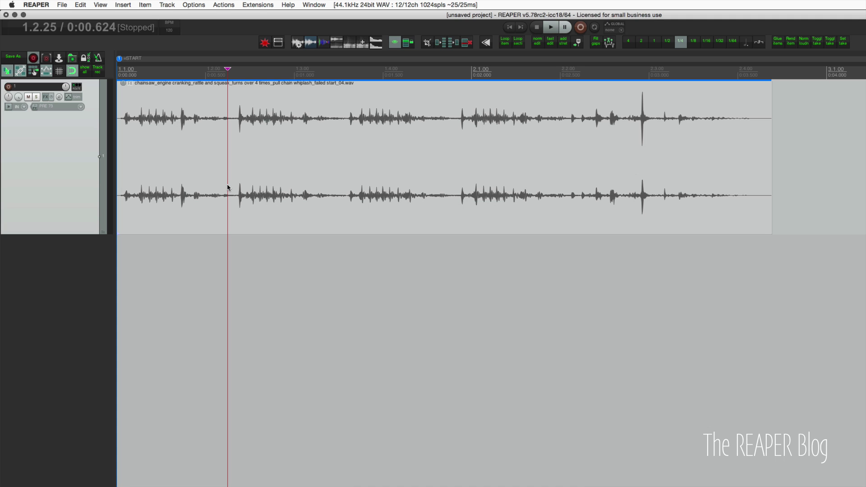
Open Source properties for the chainsaw item to show its WAV metadata
{"action": "left_click", "coordinate": [228, 185]}
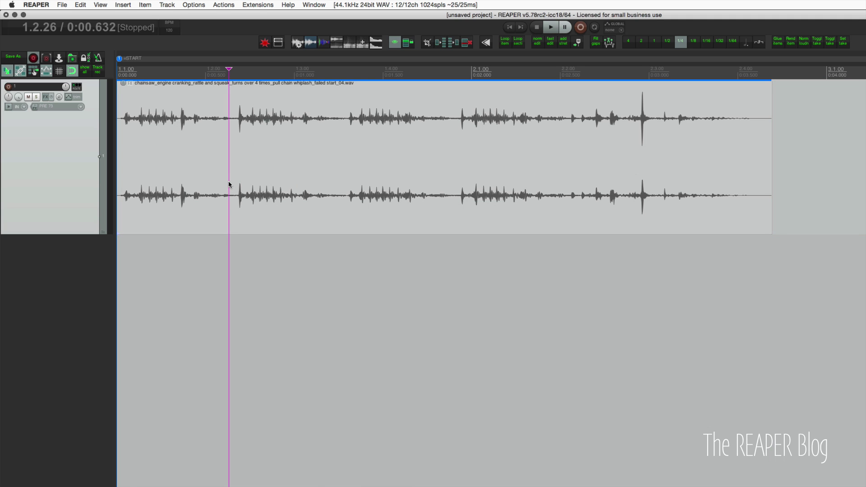
{"action": "right_click", "coordinate": [228, 185]}
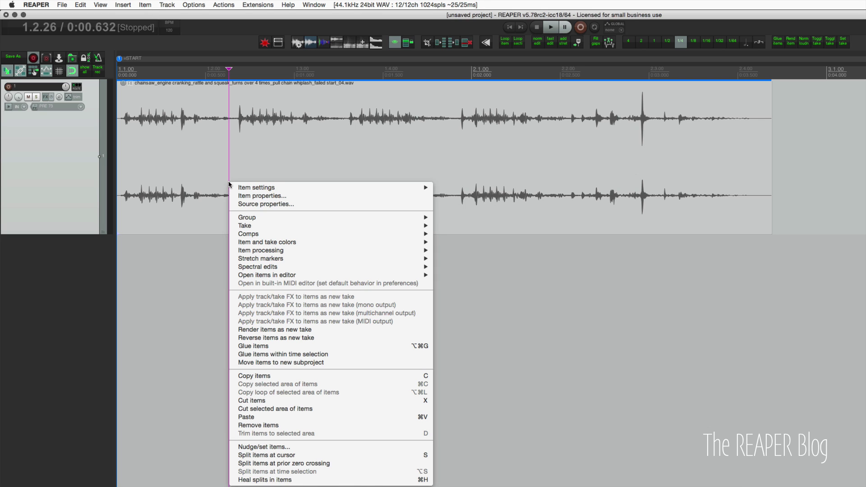
{"action": "left_click", "coordinate": [254, 204]}
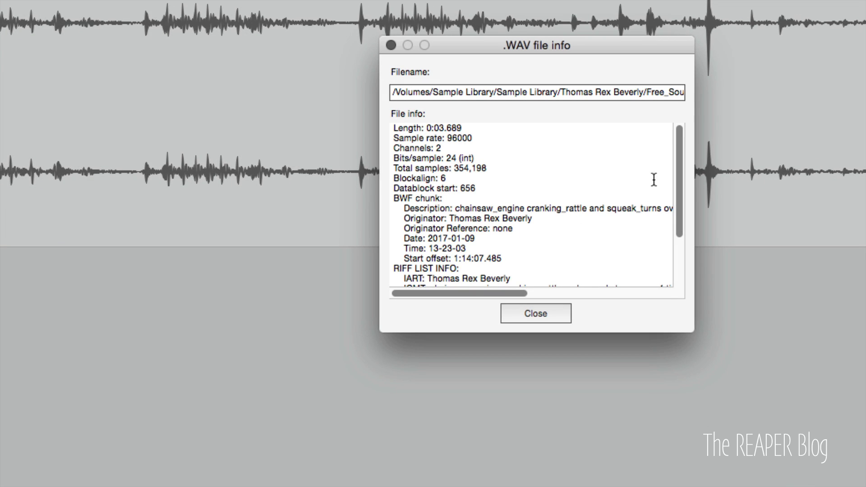
Highlight the BWF chunk line and scroll through the .WAV file info list
{"action": "left_click", "coordinate": [395, 198]}
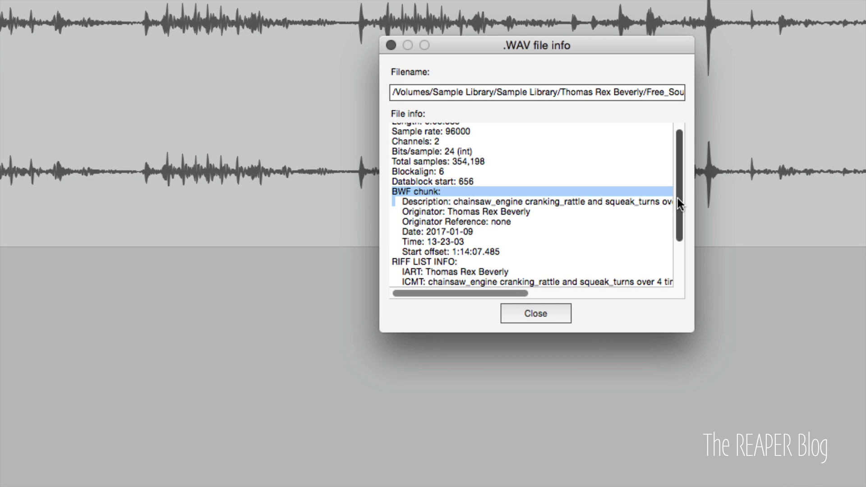
{"action": "left_click_drag", "start_coordinate": [677, 199], "coordinate": [674, 233]}
{"action": "scroll", "coordinate": [566, 161], "scroll_direction": "right", "scroll_amount": 10}
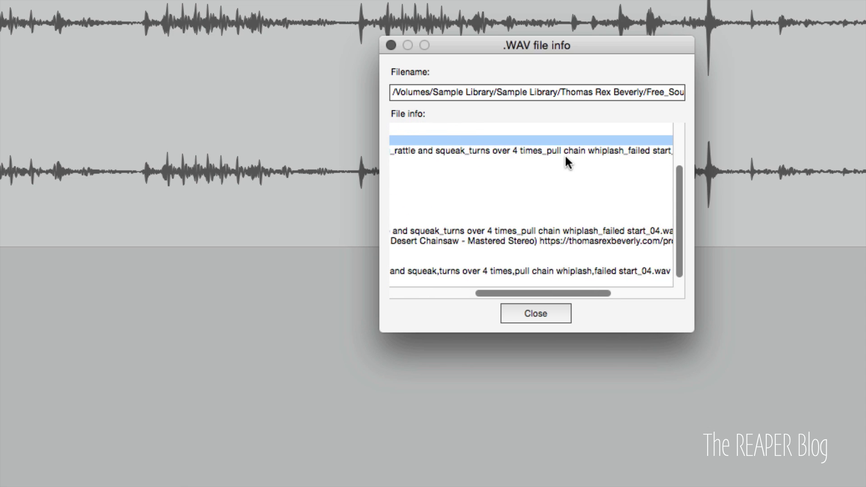
{"action": "scroll", "coordinate": [566, 159], "scroll_direction": "left", "scroll_amount": 10}
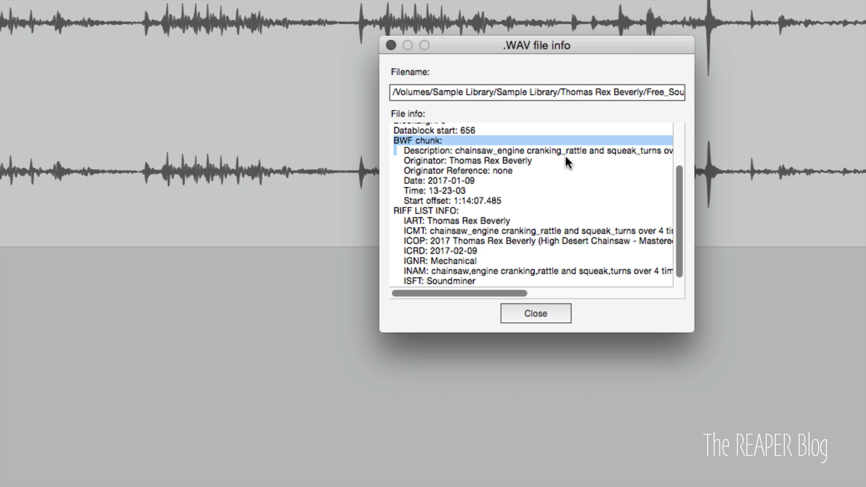
{"action": "left_click_drag", "start_coordinate": [677, 188], "coordinate": [678, 169]}
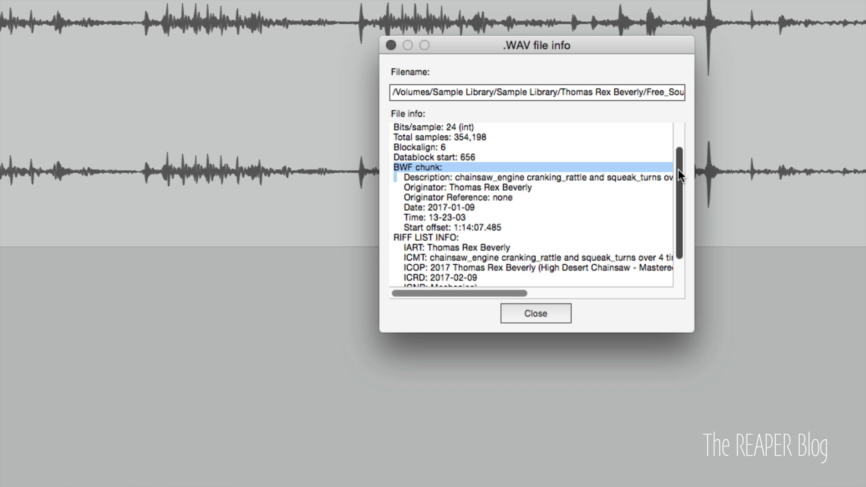
Scroll further through the .WAV file info list's metadata entries
{"action": "left_click_drag", "start_coordinate": [678, 169], "coordinate": [677, 193]}
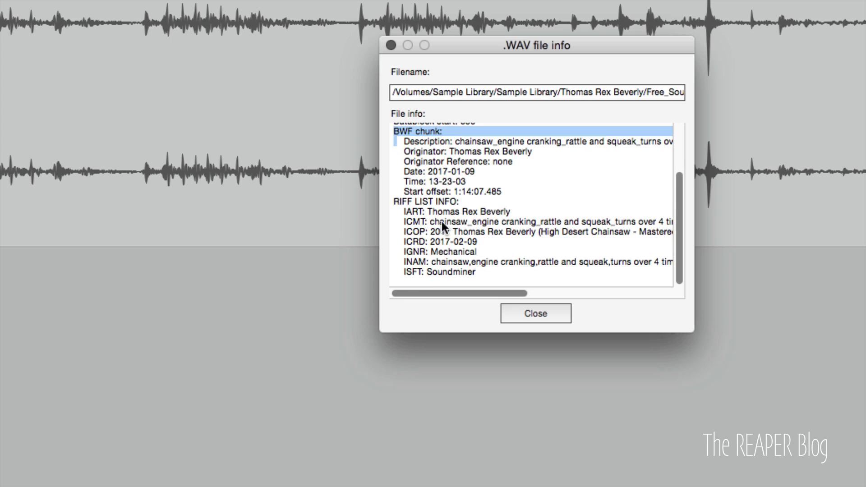
{"action": "left_click_drag", "start_coordinate": [678, 217], "coordinate": [676, 204]}
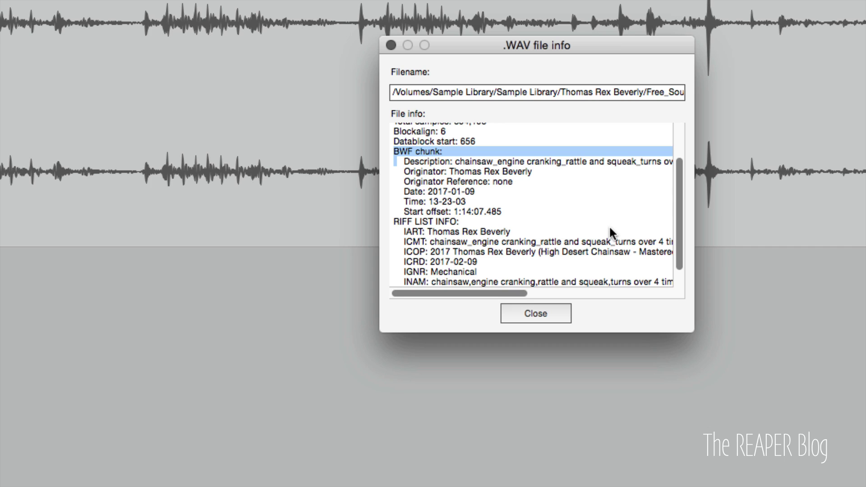
{"action": "scroll", "coordinate": [418, 234], "scroll_direction": "down", "scroll_amount": 2}
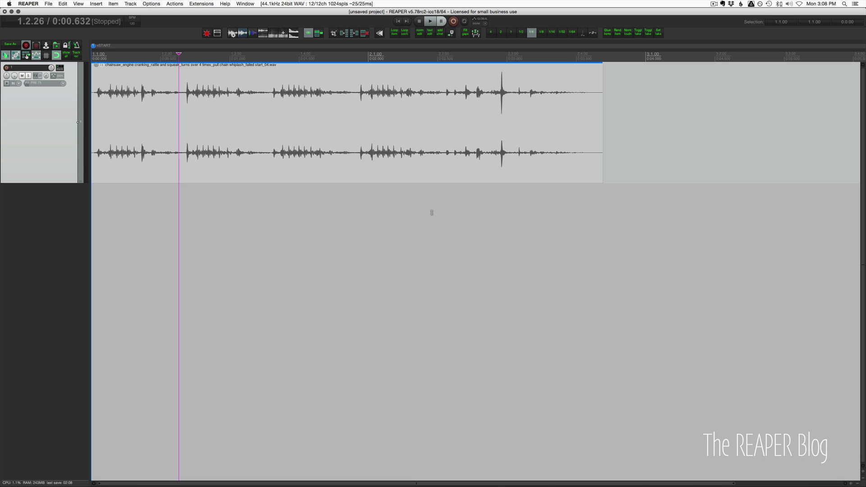
Select the chainsaw item and open the Media Explorer filtered to the chainsaw cranking file
{"action": "left_click", "coordinate": [292, 190]}
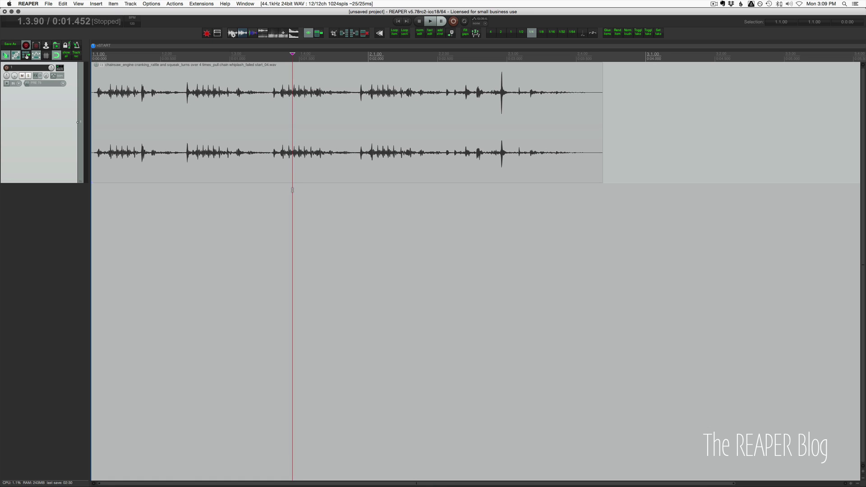
{"action": "left_click", "coordinate": [282, 154]}
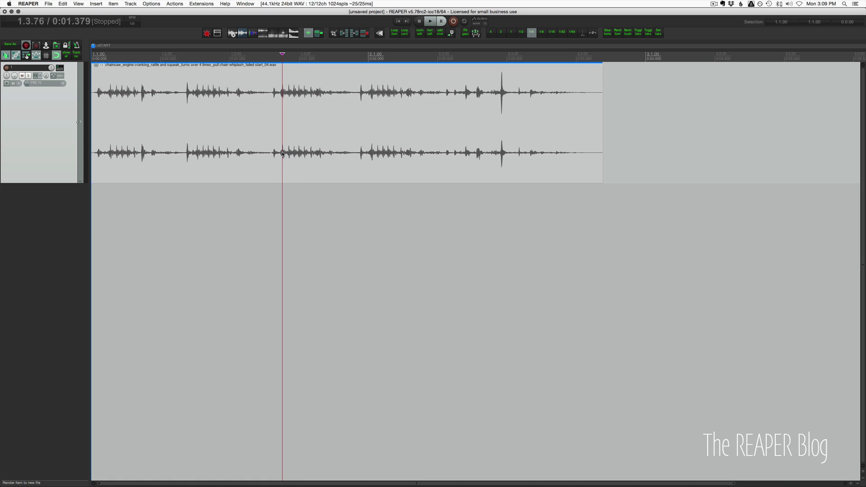
{"action": "key", "text": "ctrl+alt+x"}
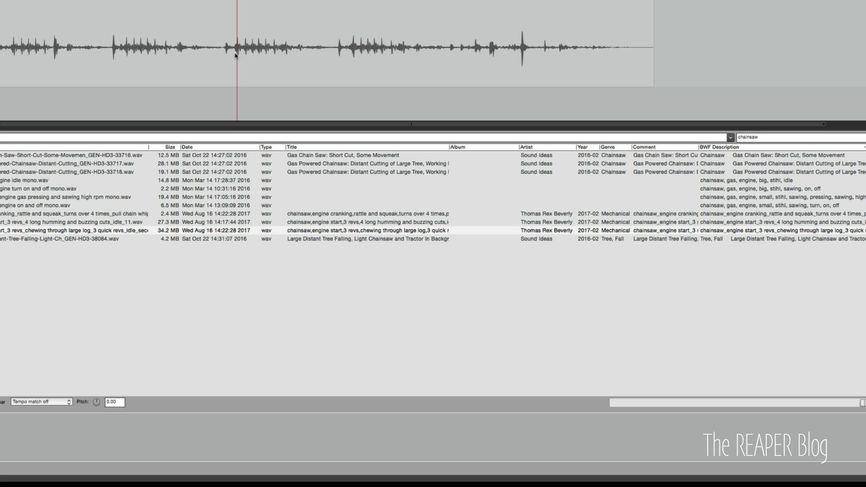
{"action": "left_click", "coordinate": [775, 137]}
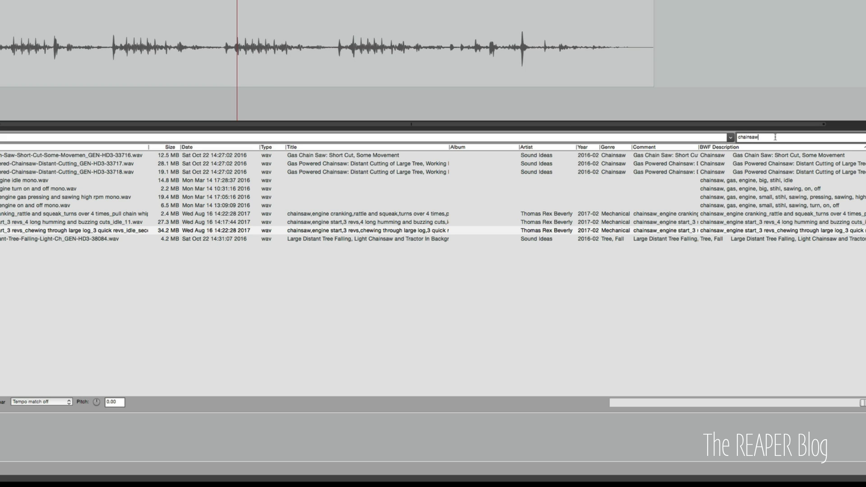
{"action": "key", "text": "Up"}
{"action": "key", "text": "Up"}
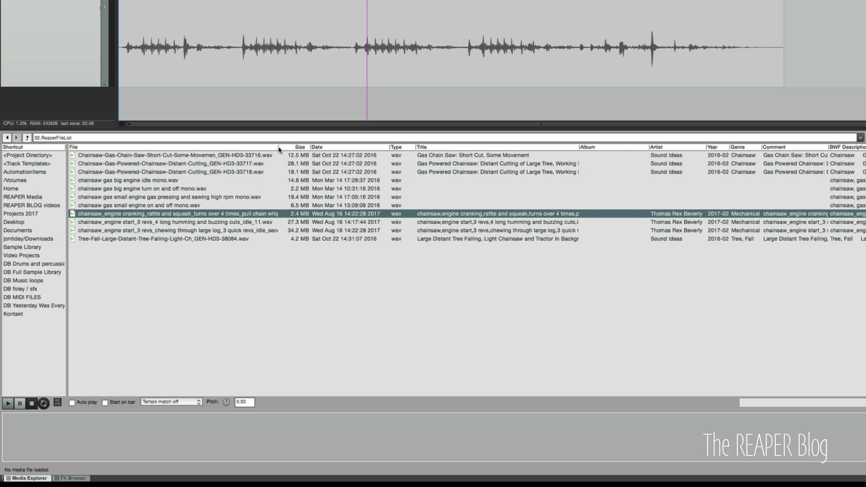
Resize the File and Title columns so full titles and BWF descriptions show
{"action": "left_click_drag", "start_coordinate": [277, 146], "coordinate": [393, 149]}
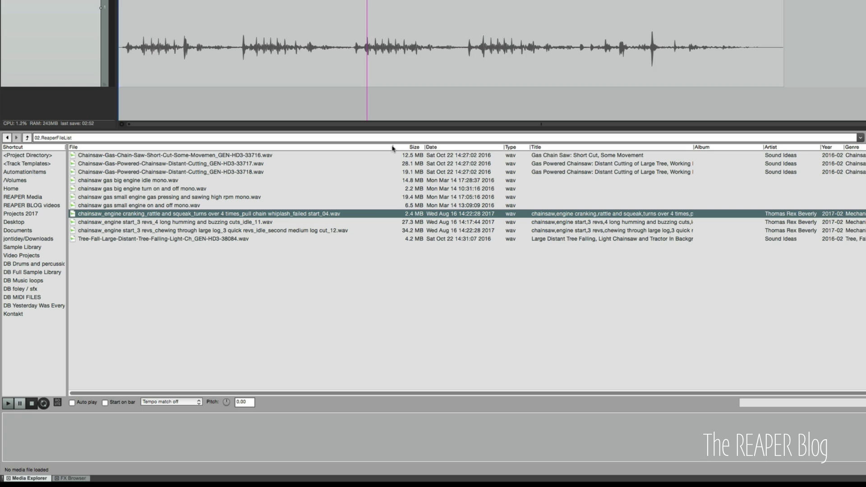
{"action": "left_click_drag", "start_coordinate": [392, 148], "coordinate": [303, 148]}
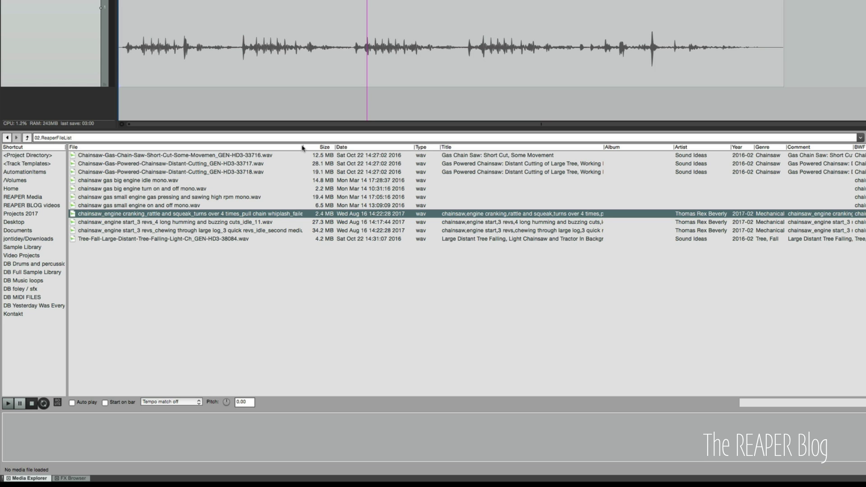
{"action": "left_click_drag", "start_coordinate": [603, 147], "coordinate": [736, 149]}
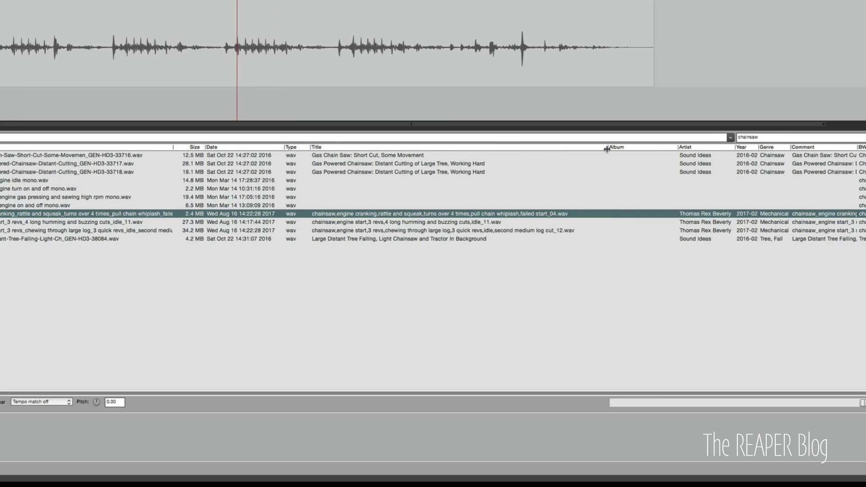
{"action": "left_click_drag", "start_coordinate": [607, 149], "coordinate": [599, 149]}
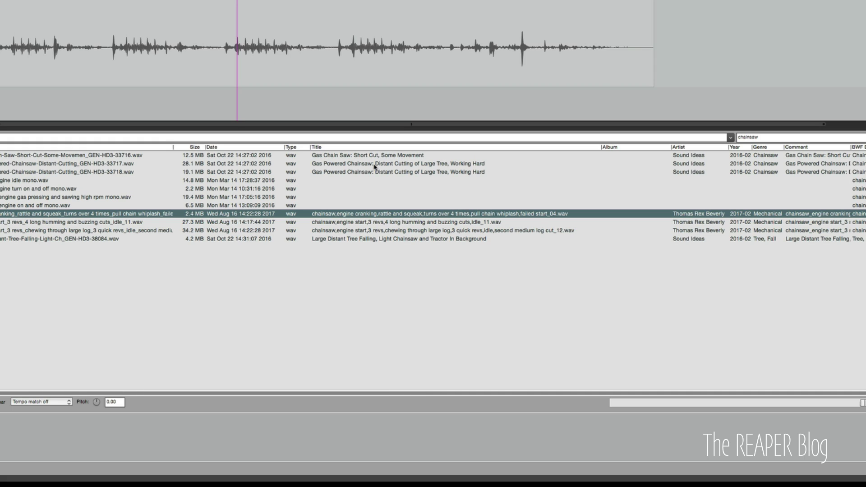
{"action": "left_click", "coordinate": [119, 164]}
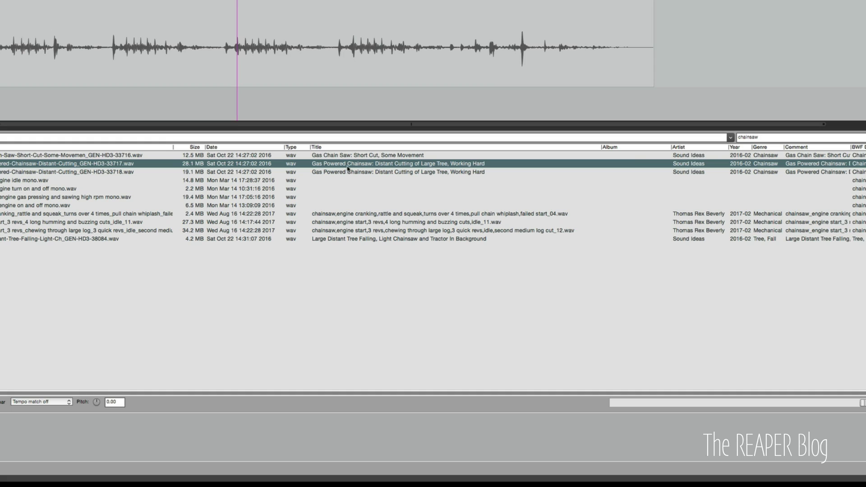
{"action": "left_click_drag", "start_coordinate": [601, 147], "coordinate": [536, 147]}
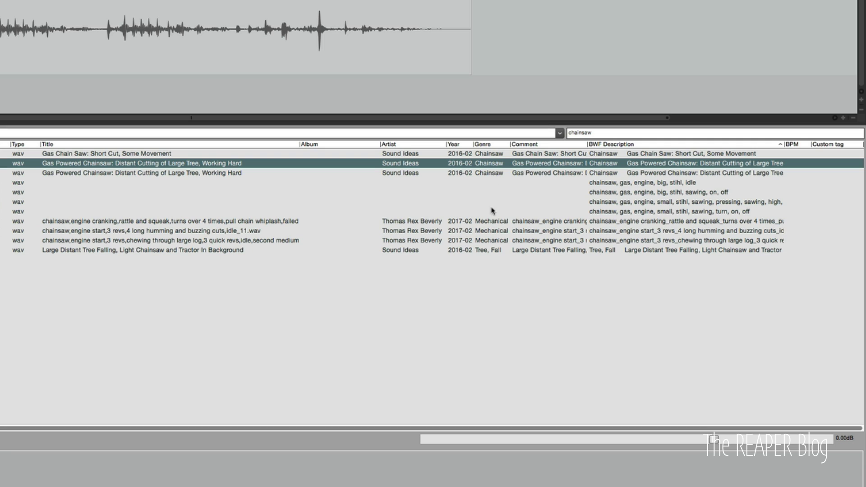
Narrow the Comment column and widen the BWF Description column
{"action": "left_click", "coordinate": [492, 230]}
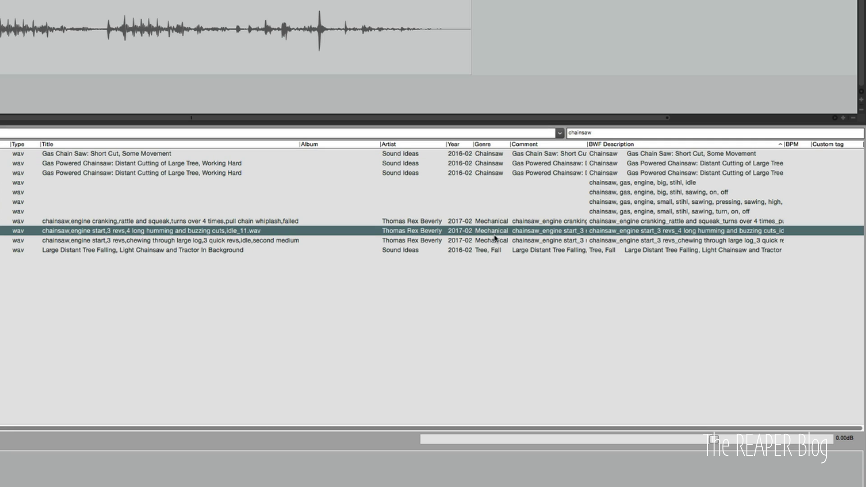
{"action": "left_click", "coordinate": [571, 163]}
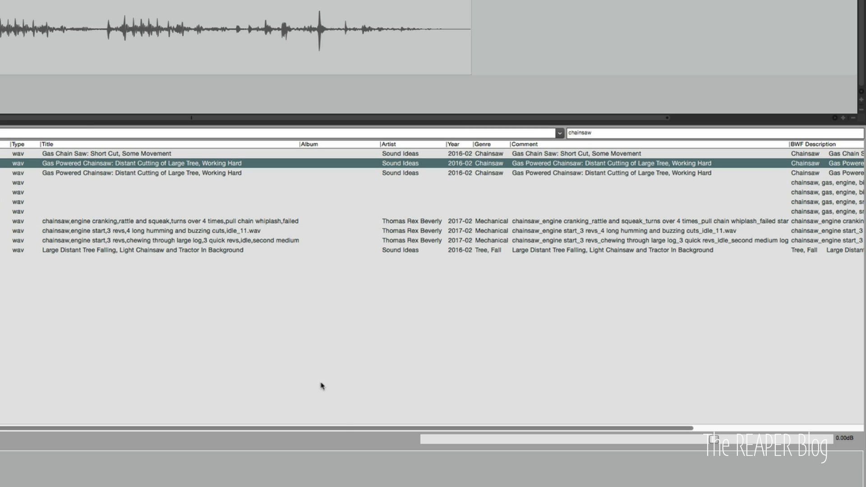
{"action": "left_click_drag", "start_coordinate": [348, 428], "coordinate": [563, 435]}
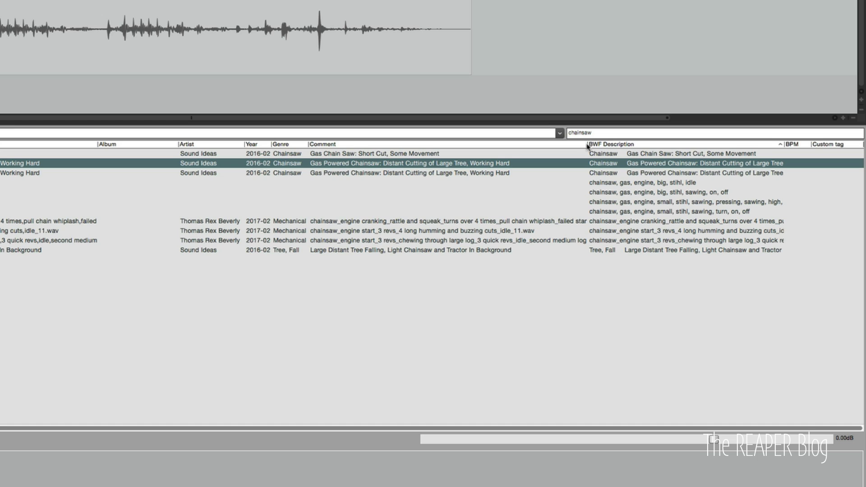
{"action": "left_click_drag", "start_coordinate": [587, 145], "coordinate": [553, 336]}
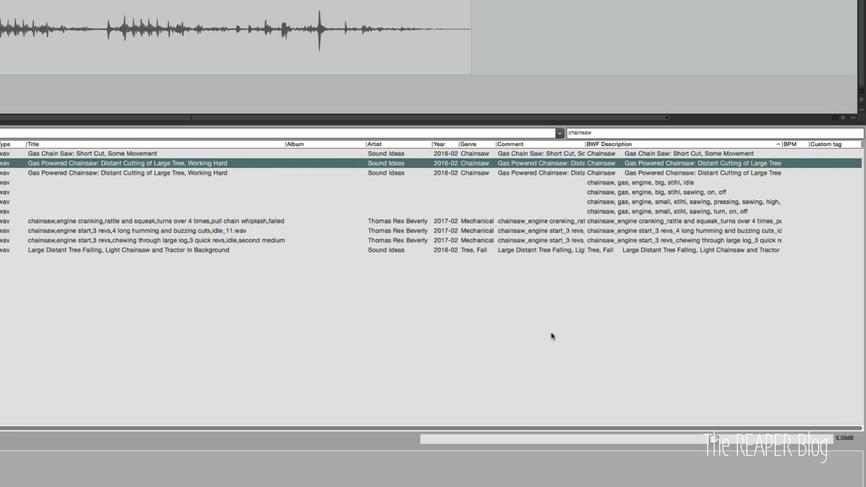
{"action": "mouse_move", "coordinate": [782, 144]}
{"action": "left_mouse_down"}
{"action": "mouse_move", "coordinate": [862, 147]}
{"action": "mouse_move", "coordinate": [785, 148]}
{"action": "left_mouse_up"}
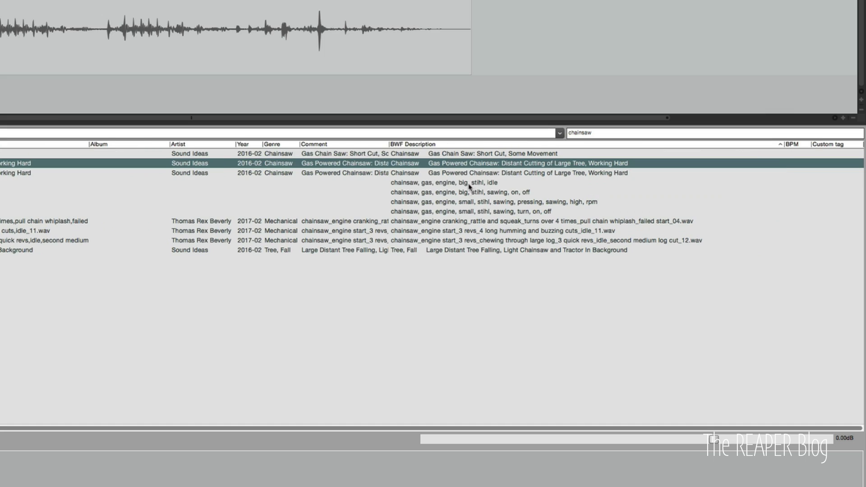
Select the big stihl idle chainsaw file and scroll the list horizontally through its columns
{"action": "left_click", "coordinate": [469, 184]}
{"action": "scroll", "coordinate": [407, 187], "scroll_direction": "left", "scroll_amount": 1}
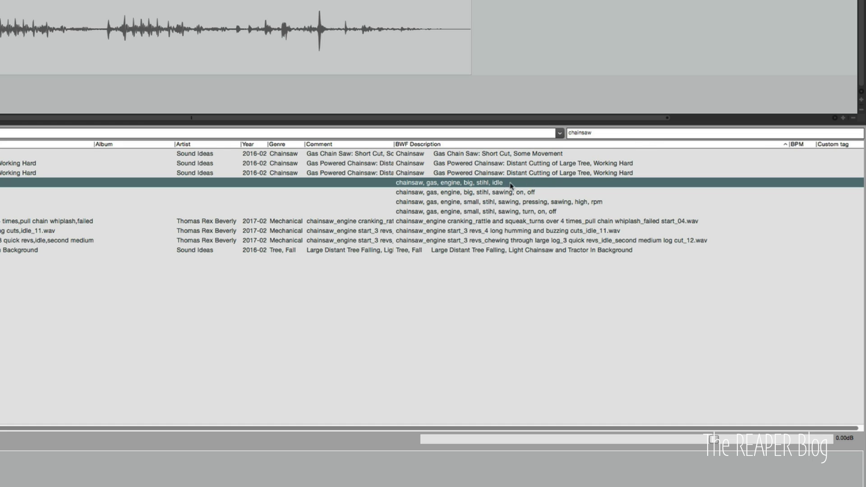
{"action": "scroll", "coordinate": [425, 189], "scroll_direction": "left", "scroll_amount": 10}
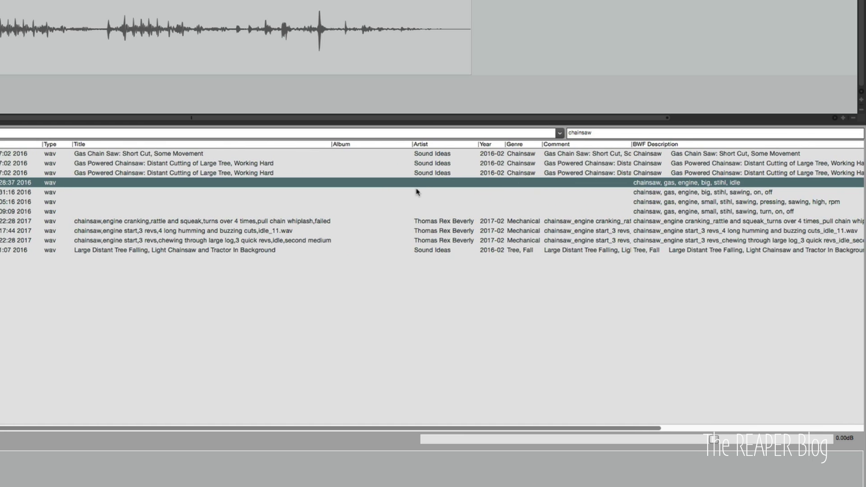
{"action": "scroll", "coordinate": [417, 191], "scroll_direction": "right", "scroll_amount": 1}
{"action": "scroll", "coordinate": [417, 191], "scroll_direction": "right", "scroll_amount": 8}
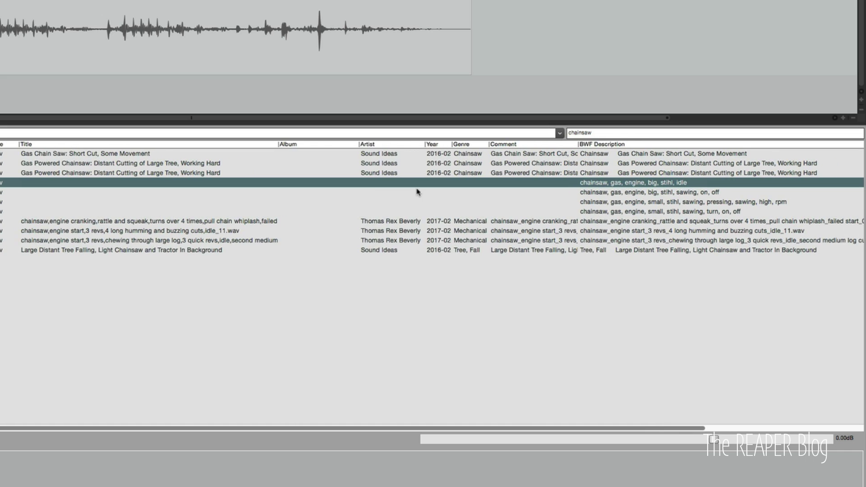
{"action": "scroll", "coordinate": [417, 191], "scroll_direction": "right", "scroll_amount": 5}
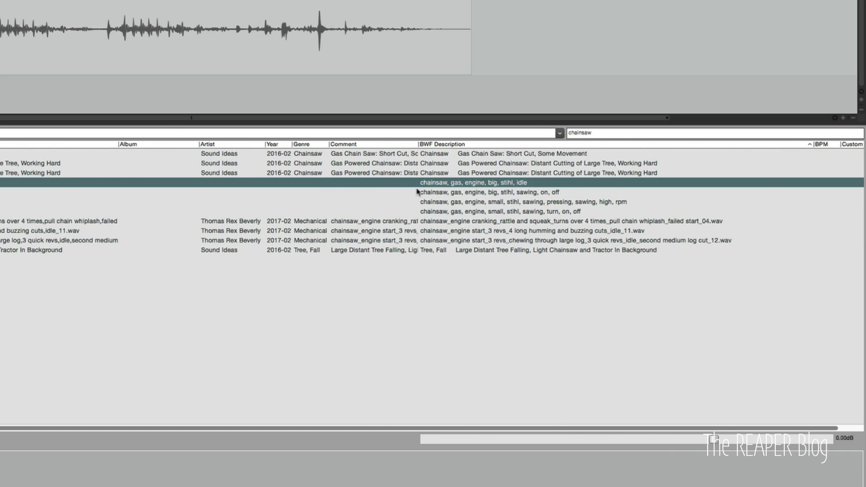
{"action": "scroll", "coordinate": [199, 317], "scroll_direction": "left", "scroll_amount": 13}
Clear the row selection and narrow the BWF Description column
{"action": "left_click", "coordinate": [199, 317]}
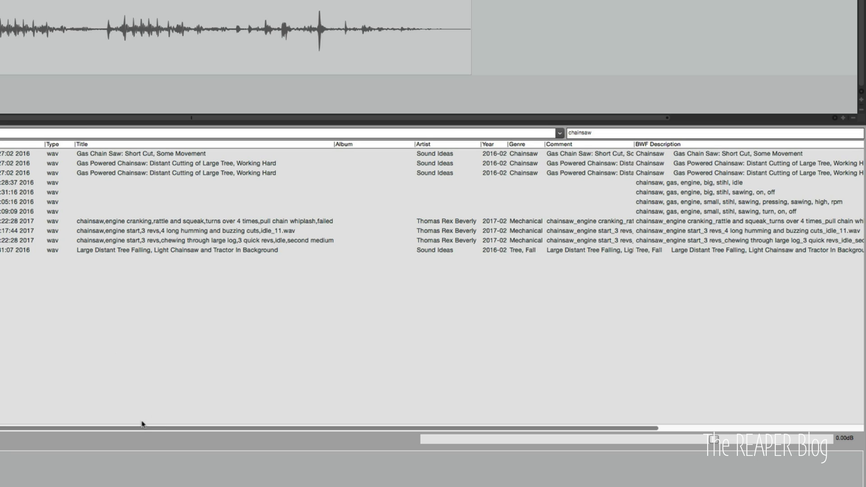
{"action": "left_click_drag", "start_coordinate": [141, 427], "coordinate": [385, 429]}
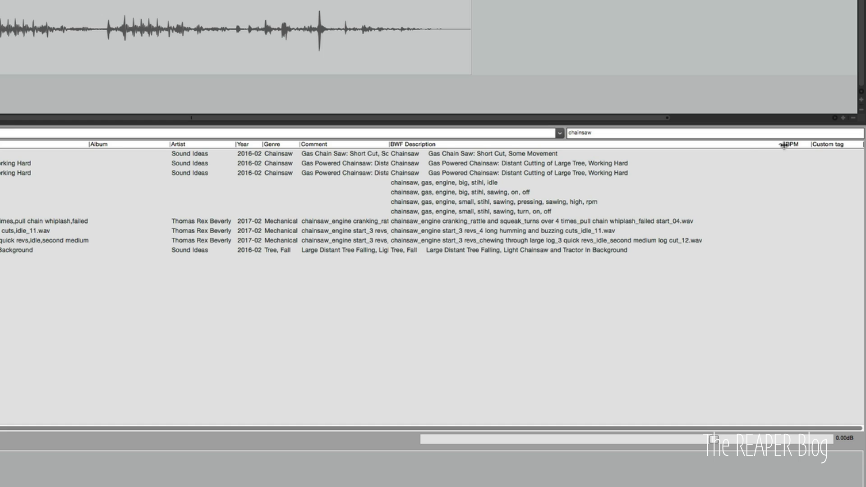
{"action": "left_click_drag", "start_coordinate": [784, 145], "coordinate": [742, 146]}
Sort the list by Custom tag and set the first file's custom tag to 'chainsaw'
{"action": "left_click", "coordinate": [808, 145]}
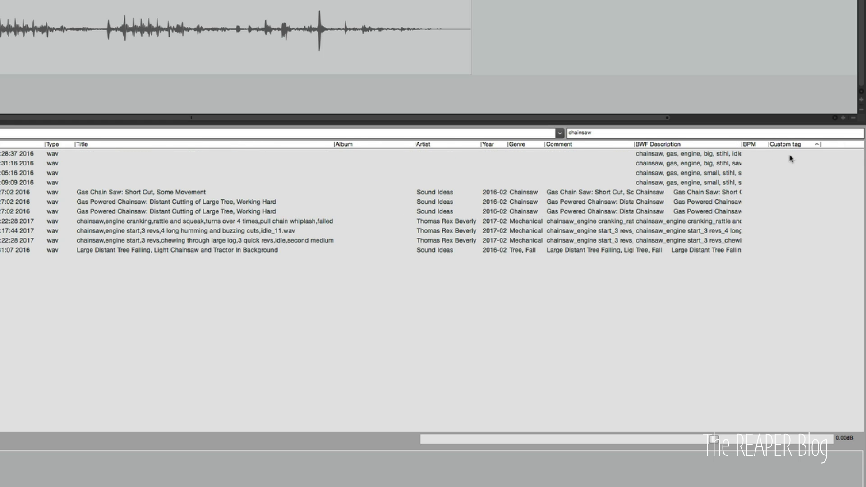
{"action": "left_click", "coordinate": [787, 157]}
{"action": "double_click", "coordinate": [787, 158]}
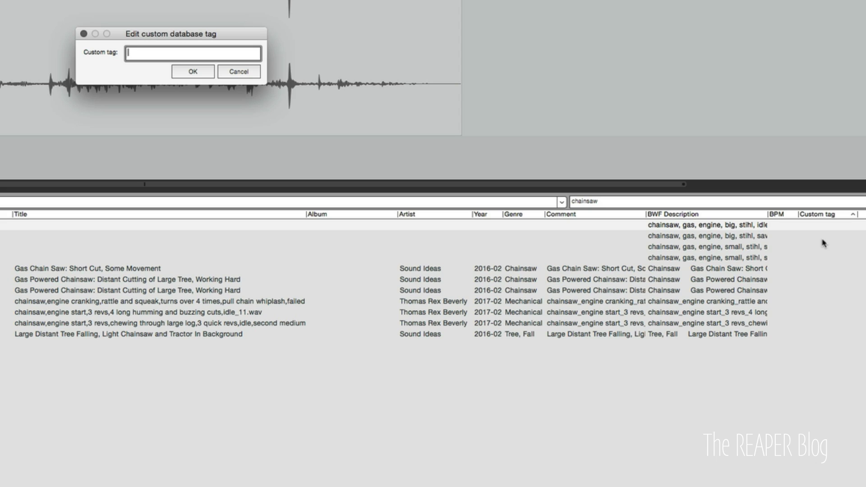
{"action": "type", "text": "chainsaw"}
{"action": "key", "text": "Return"}
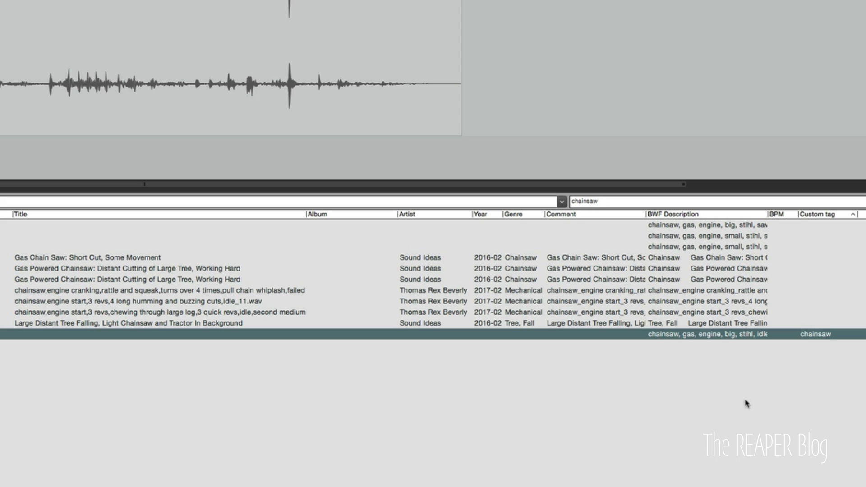
Enter 'chainsaw' as the custom tag of another file further down the list
{"action": "double_click", "coordinate": [828, 337]}
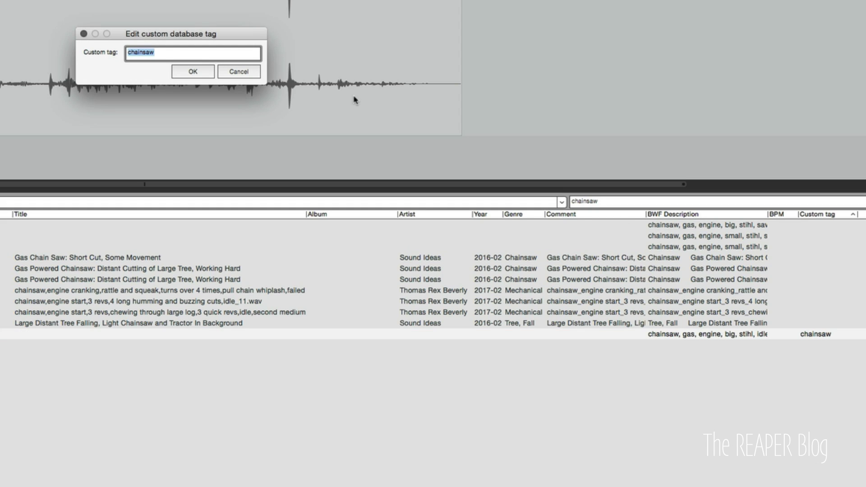
{"action": "type", "text": "chainsaw"}
{"action": "key", "text": "Return"}
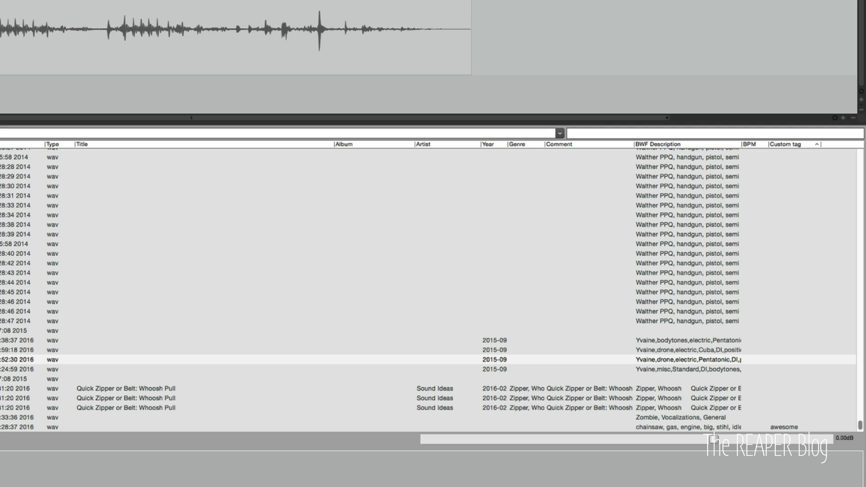
Search the Media Explorer for 'awesome' and select the single matching file
{"action": "left_click", "coordinate": [596, 133]}
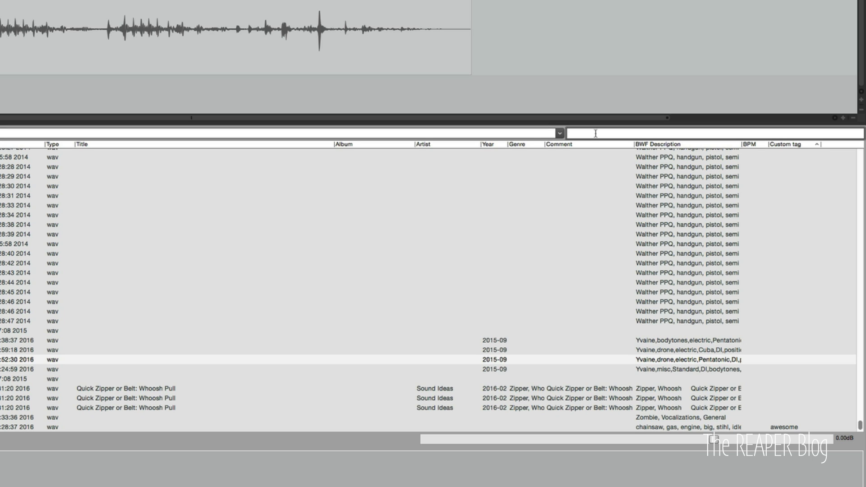
{"action": "type", "text": "awesome"}
{"action": "left_click", "coordinate": [764, 156]}
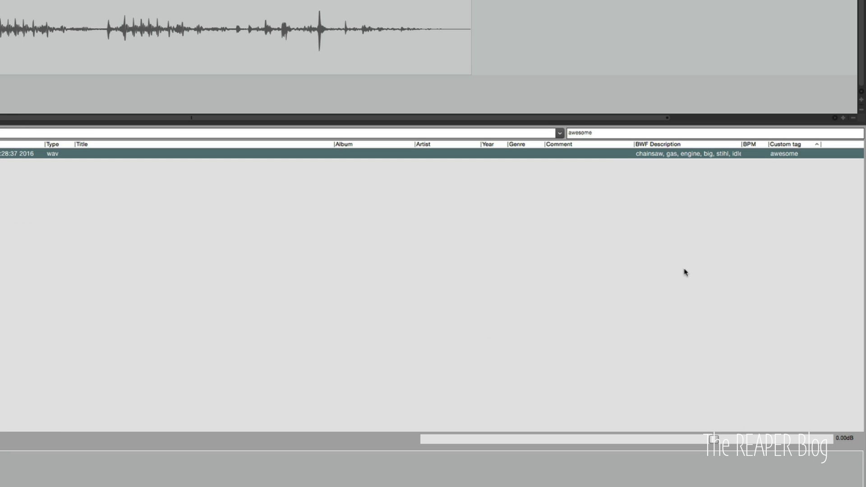
{"action": "key", "text": "super+Tab"}
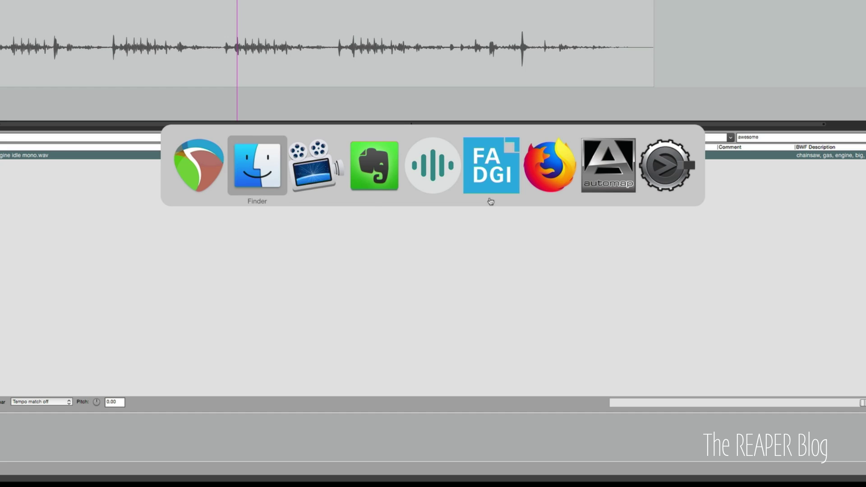
Bring BWF MetaEdit forward, enlarge its window, and scroll right through the metadata table
{"action": "key", "text": "super+Tab"}
{"action": "key", "text": "super+Tab"}
{"action": "key", "text": "super+Tab"}
{"action": "key", "text": "super+Tab"}
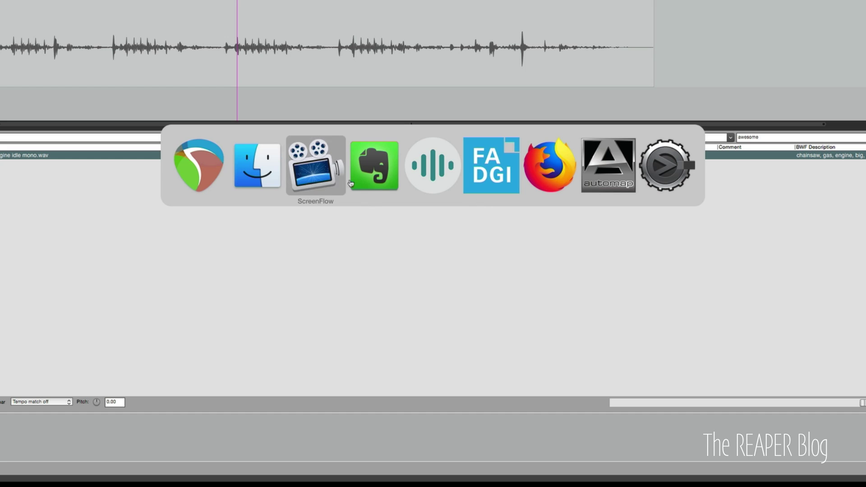
{"action": "left_click", "coordinate": [483, 179]}
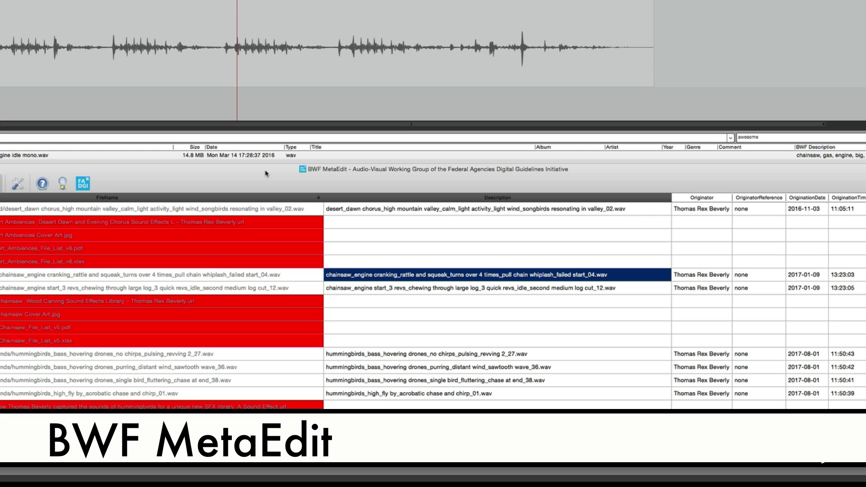
{"action": "left_click_drag", "start_coordinate": [265, 173], "coordinate": [267, 45]}
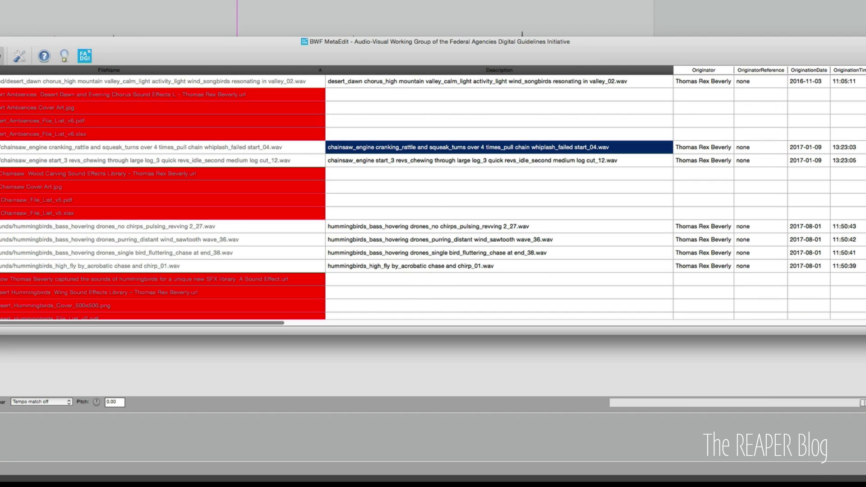
{"action": "scroll", "coordinate": [502, 195], "scroll_direction": "right", "scroll_amount": 15}
{"action": "scroll", "coordinate": [502, 195], "scroll_direction": "left", "scroll_amount": 15}
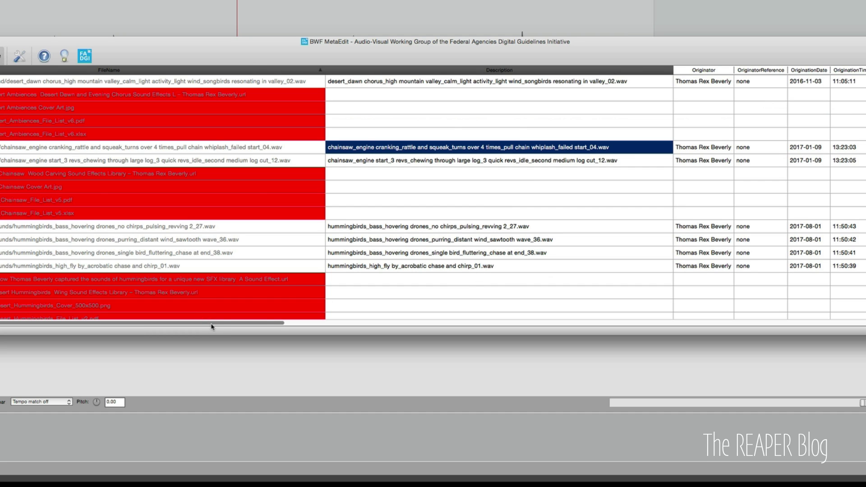
{"action": "scroll", "coordinate": [229, 325], "scroll_direction": "right", "scroll_amount": 10}
{"action": "left_click_drag", "start_coordinate": [245, 333], "coordinate": [261, 401]}
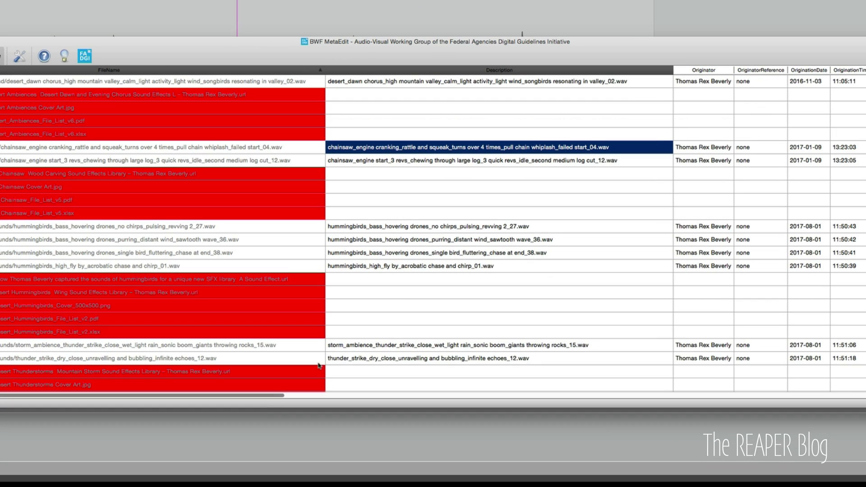
Select the chainsaw file's Originator and OriginatorReference values to view the field definition
{"action": "left_click_drag", "start_coordinate": [277, 396], "coordinate": [297, 397]}
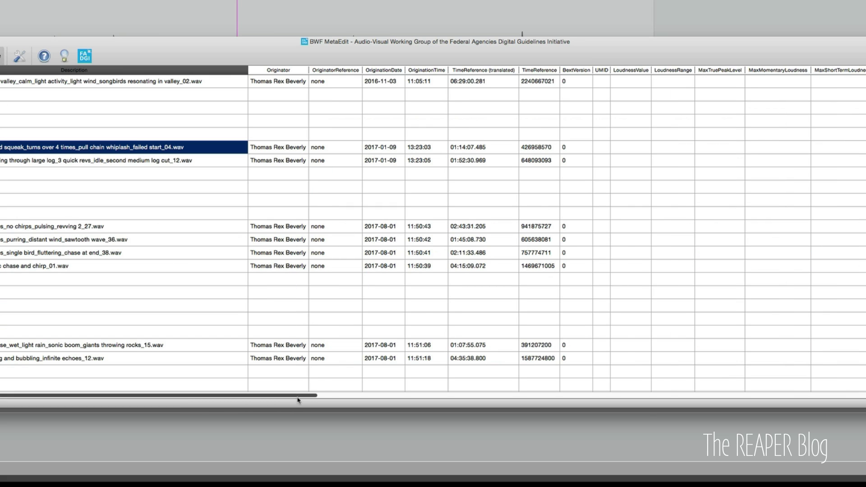
{"action": "left_click", "coordinate": [297, 149]}
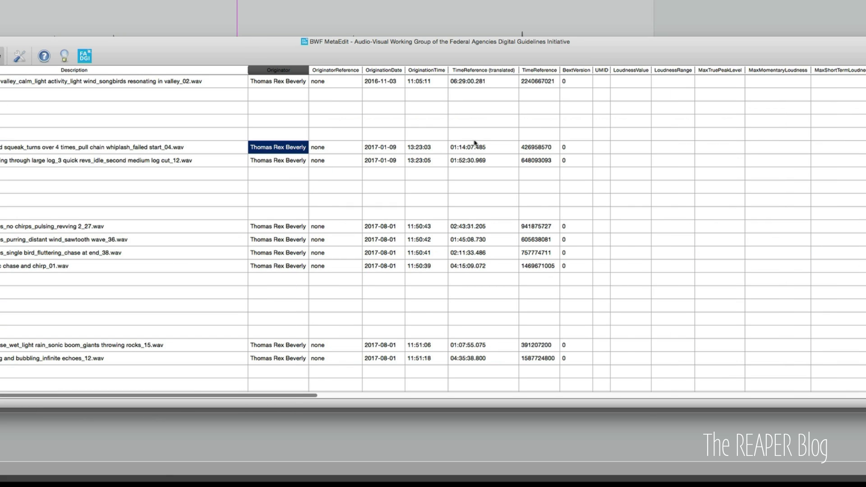
{"action": "left_click", "coordinate": [343, 149]}
{"action": "mouse_move", "coordinate": [336, 149]}
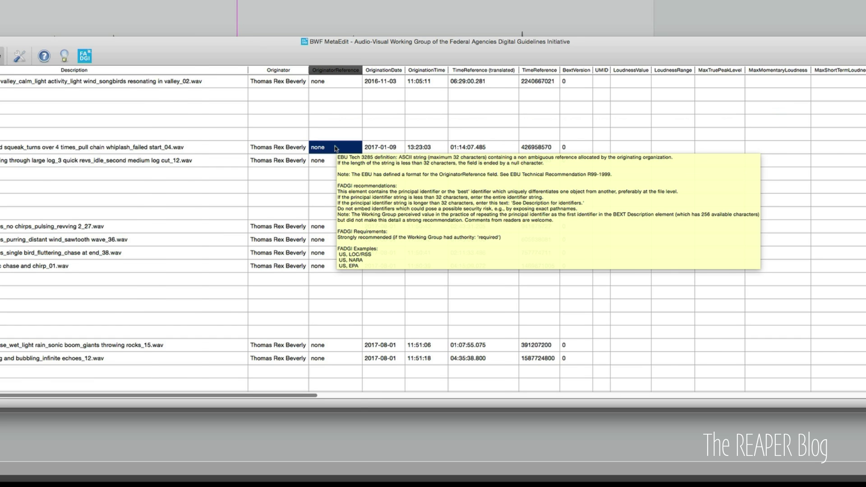
Scroll across the ICMT, ICOP and IGNR columns, then bring up Soundly's local sound list
{"action": "scroll", "coordinate": [576, 187], "scroll_direction": "right", "scroll_amount": 10}
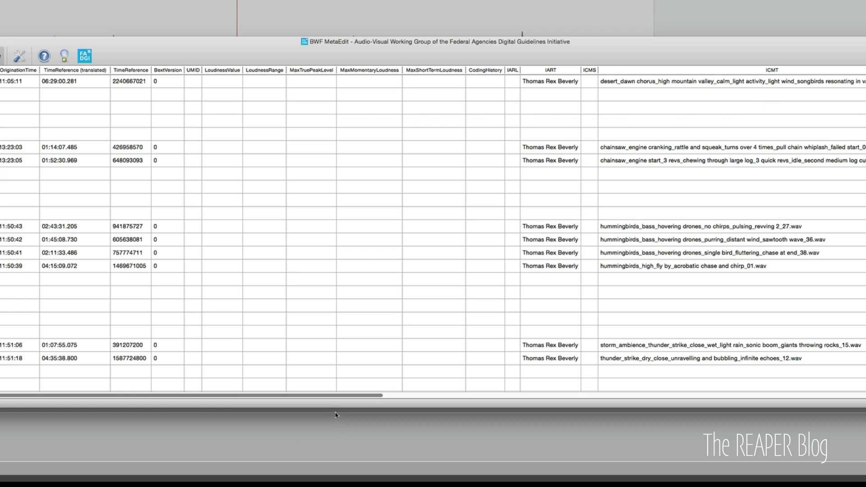
{"action": "left_click_drag", "start_coordinate": [339, 396], "coordinate": [656, 406]}
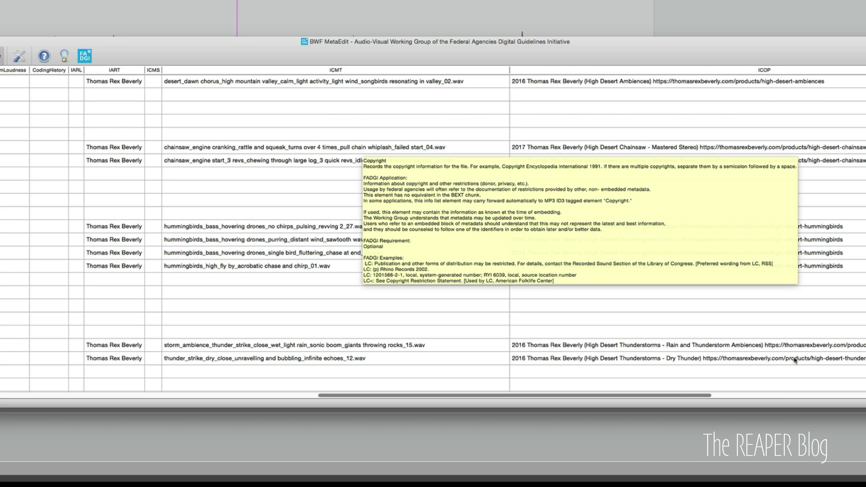
{"action": "left_click_drag", "start_coordinate": [676, 397], "coordinate": [859, 397]}
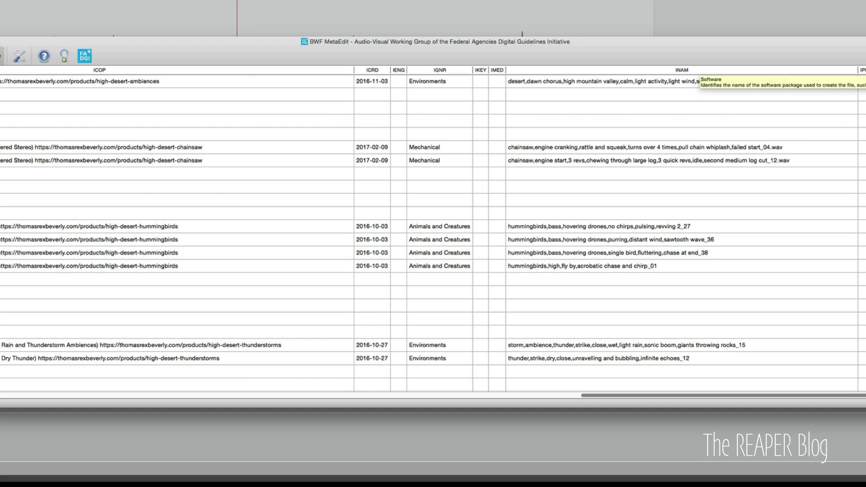
{"action": "scroll", "coordinate": [25, 377], "scroll_direction": "left", "scroll_amount": 15}
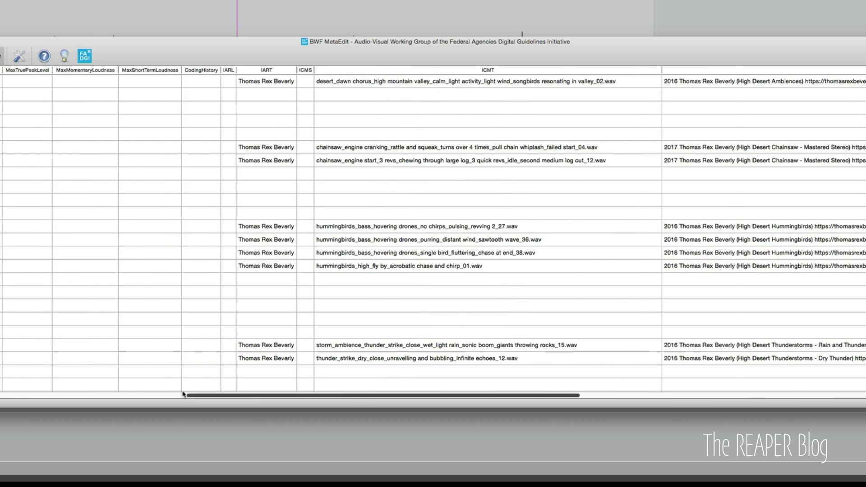
{"action": "scroll", "coordinate": [25, 378], "scroll_direction": "left", "scroll_amount": 10}
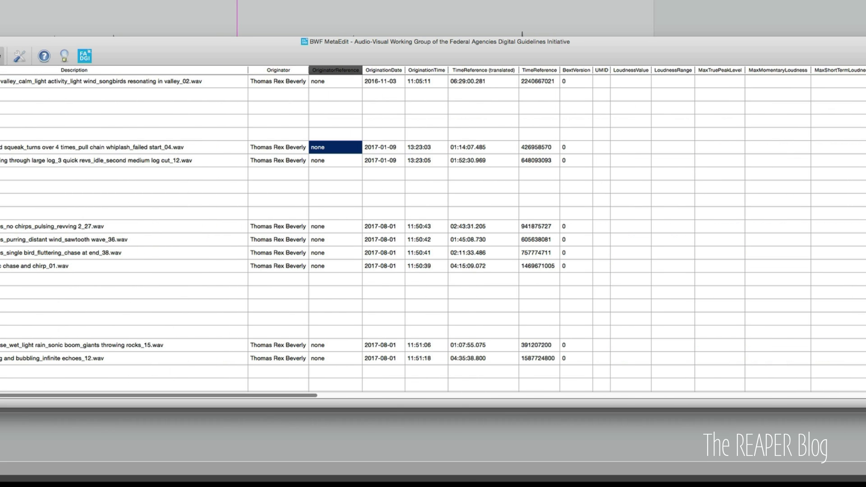
{"action": "left_click_drag", "start_coordinate": [84, 395], "coordinate": [50, 376]}
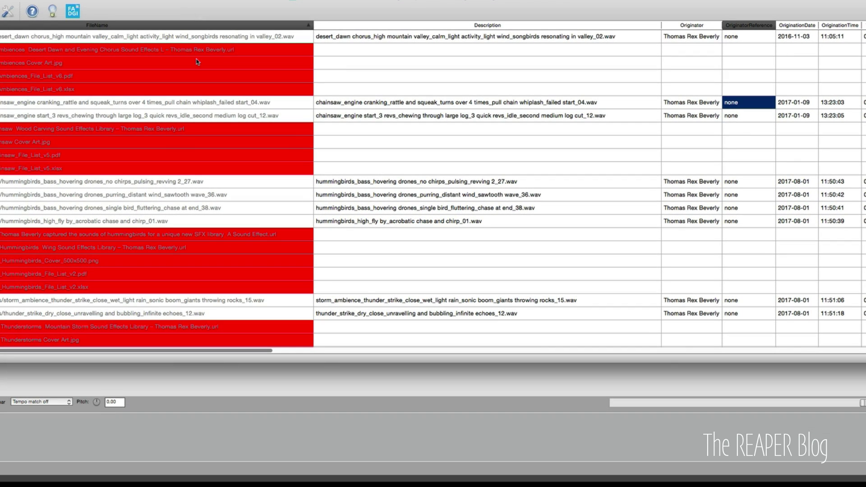
{"action": "mouse_move", "coordinate": [196, 58]}
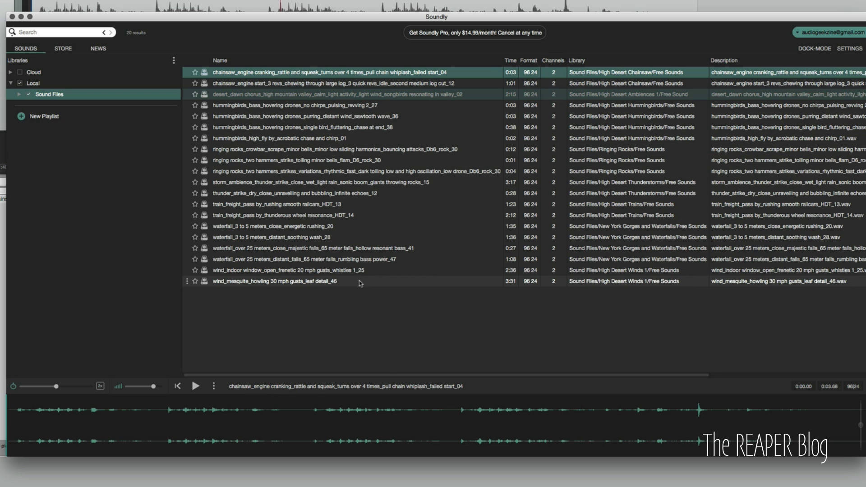
Nudge the Soundly window slightly to reposition it over the sound list
{"action": "left_click_drag", "start_coordinate": [409, 21], "coordinate": [415, 18]}
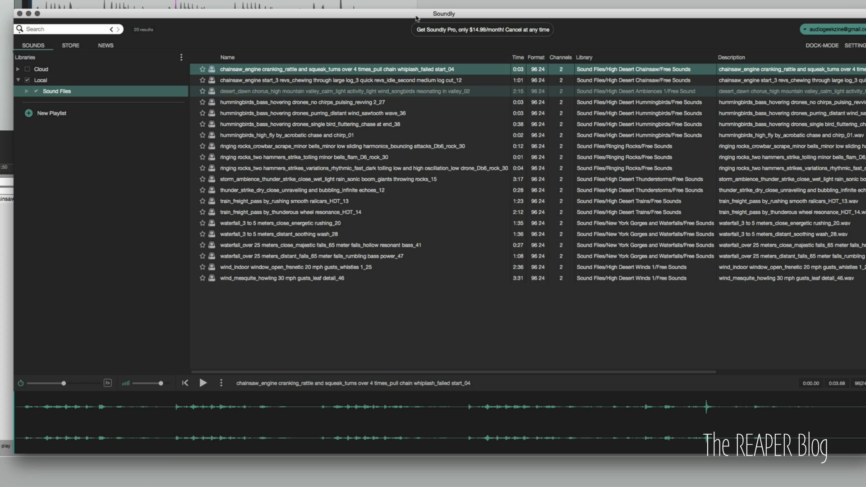
Open the chainsaw cranking file's metadata editor and select its Description text
{"action": "right_click", "coordinate": [395, 71]}
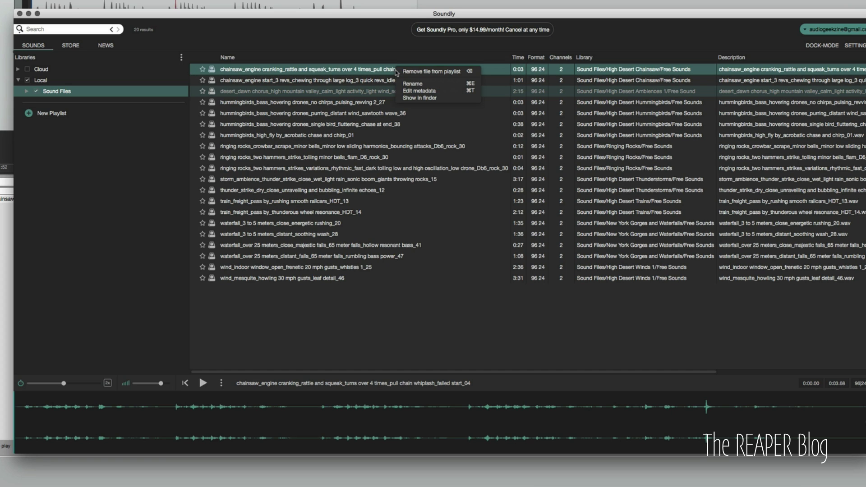
{"action": "left_click", "coordinate": [419, 91]}
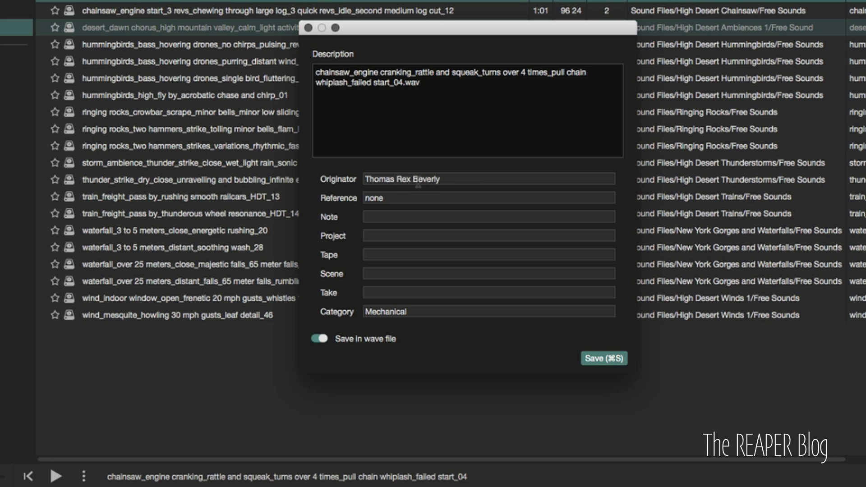
{"action": "key", "text": "super+a"}
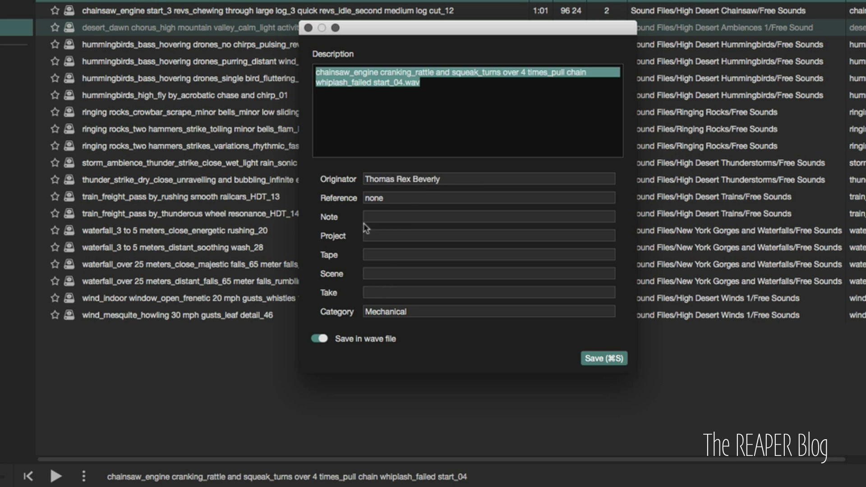
{"action": "left_click", "coordinate": [416, 142]}
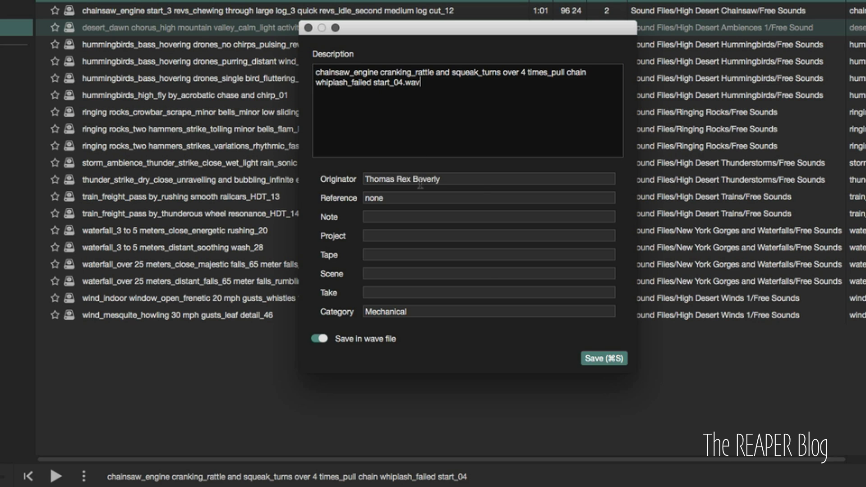
{"action": "triple_click", "coordinate": [390, 82]}
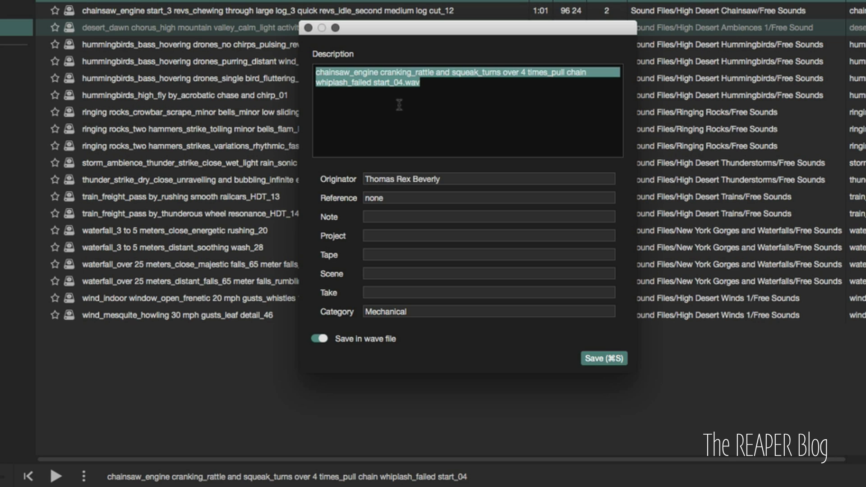
{"action": "left_click", "coordinate": [400, 106]}
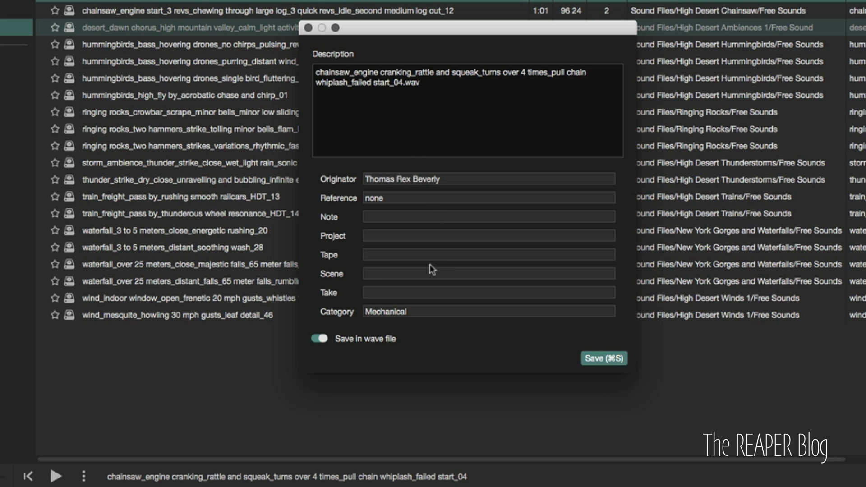
Leave the Category as Mechanical and close the metadata editor without saving
{"action": "double_click", "coordinate": [406, 312]}
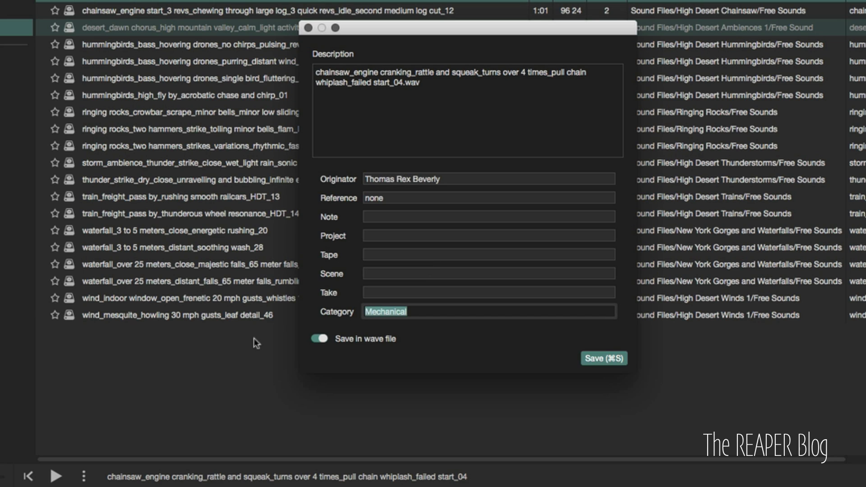
{"action": "left_click", "coordinate": [440, 333]}
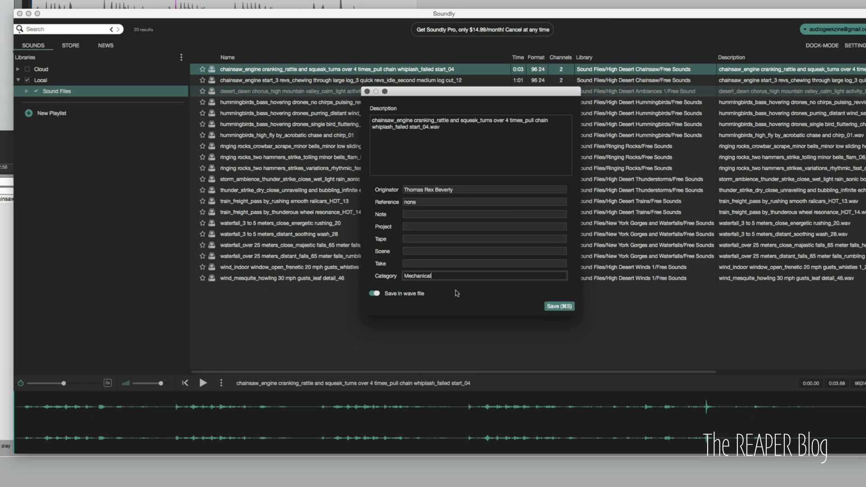
{"action": "key", "text": "super+s"}
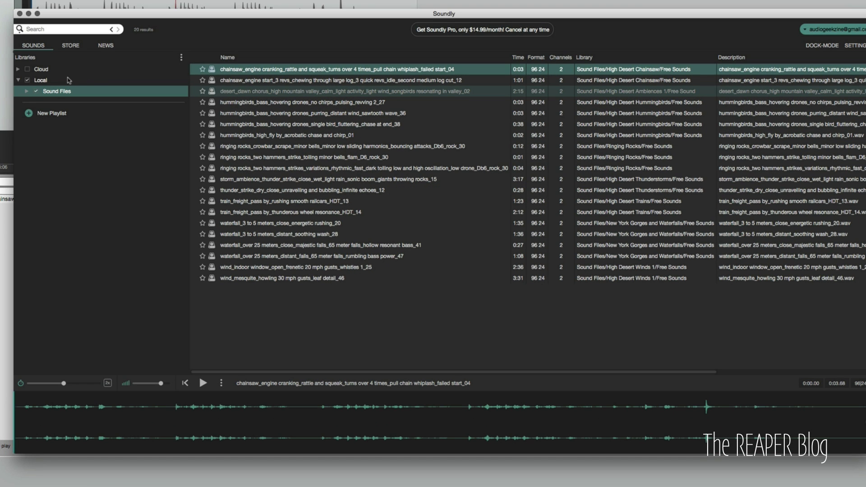
{"action": "key", "text": "super+f"}
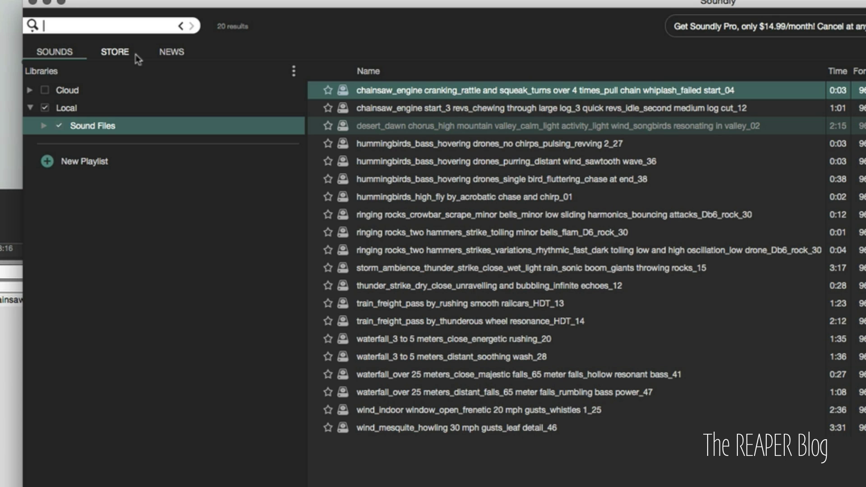
{"action": "type", "text": "bang"}
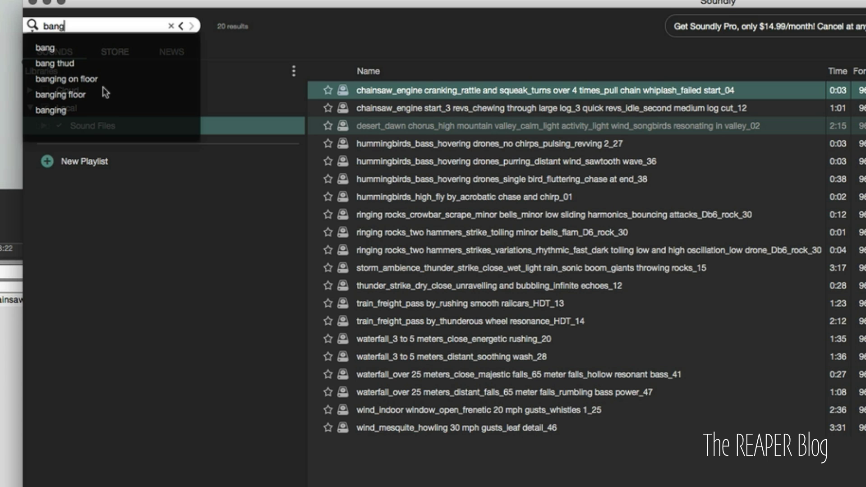
{"action": "double_click", "coordinate": [90, 26]}
{"action": "type", "text": "air"}
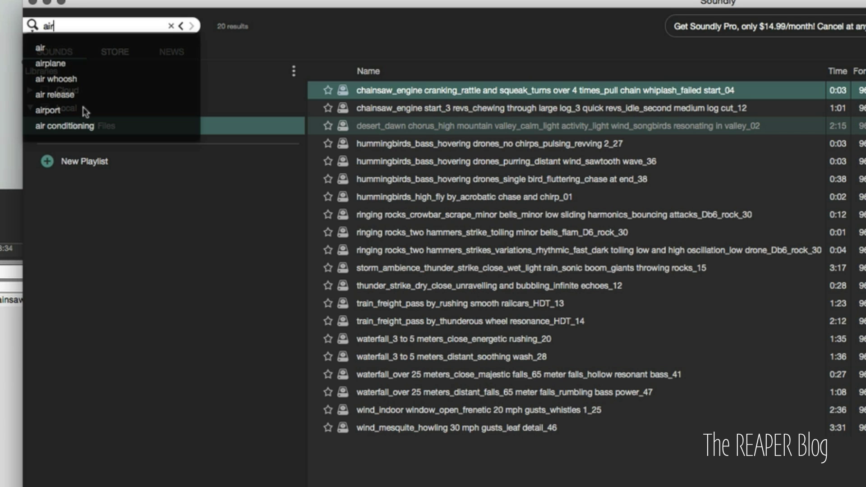
{"action": "double_click", "coordinate": [121, 26]}
{"action": "type", "text": "spla"}
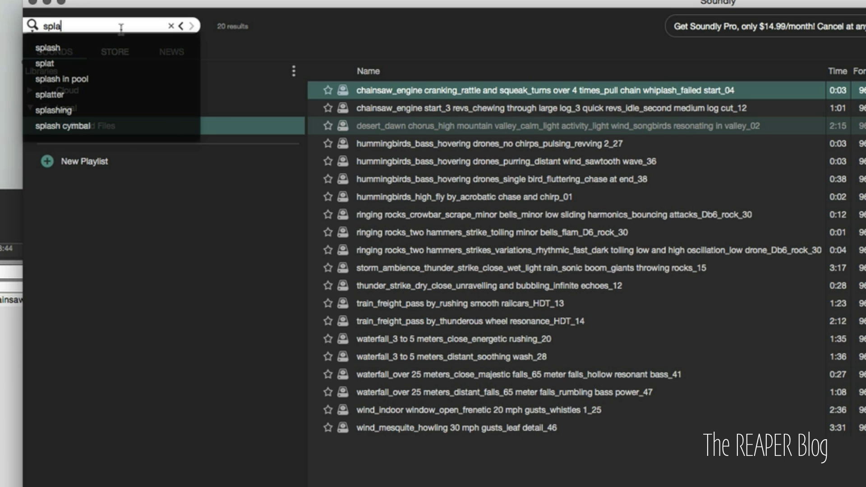
{"action": "key", "text": "BackSpace"}
{"action": "key", "text": "BackSpace"}
{"action": "key", "text": "BackSpace"}
{"action": "key", "text": "BackSpace"}
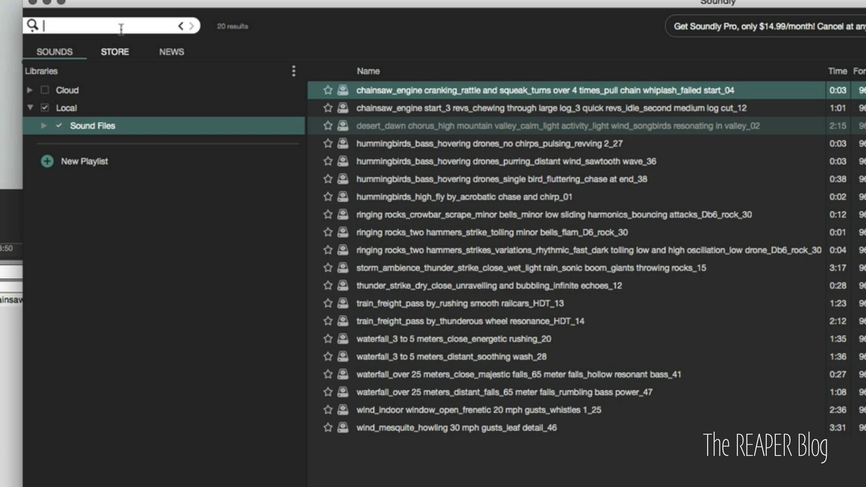
{"action": "key", "text": "super+Tab"}
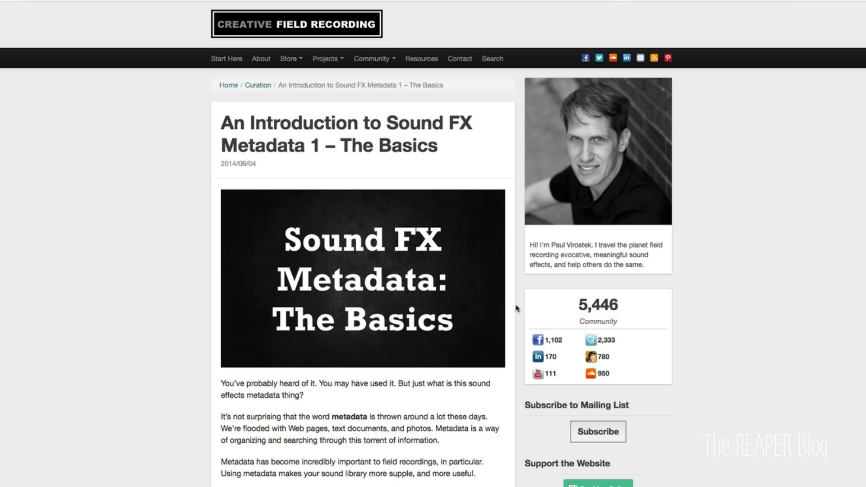
Scroll the 'Sound FX Metadata 1 – The Basics' article down to its BWAV section
{"action": "scroll", "coordinate": [517, 308], "scroll_direction": "down", "scroll_amount": 5}
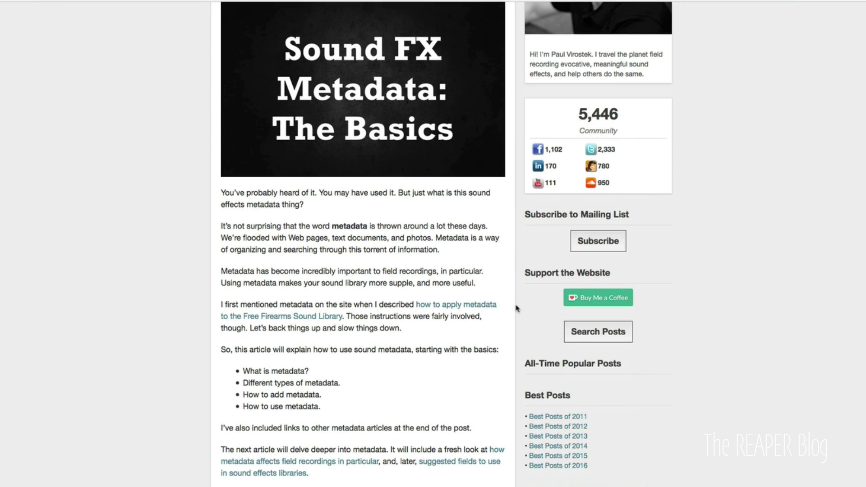
{"action": "scroll", "coordinate": [517, 308], "scroll_direction": "down", "scroll_amount": 4}
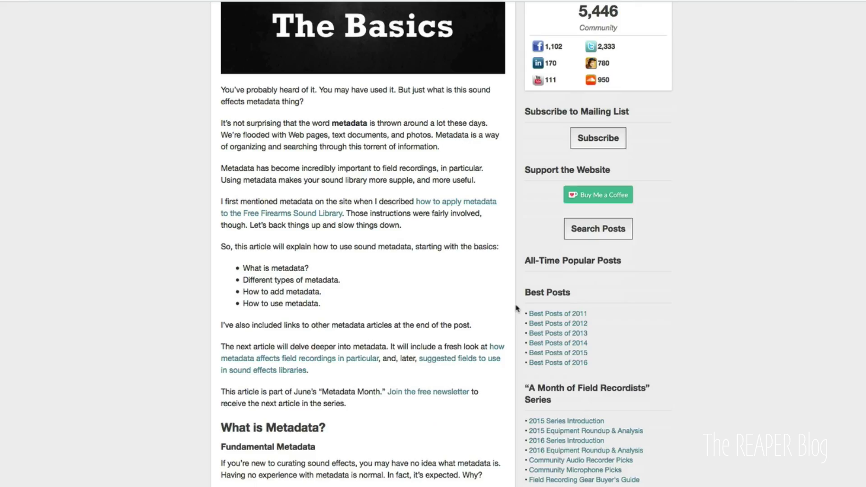
{"action": "scroll", "coordinate": [517, 308], "scroll_direction": "down", "scroll_amount": 8}
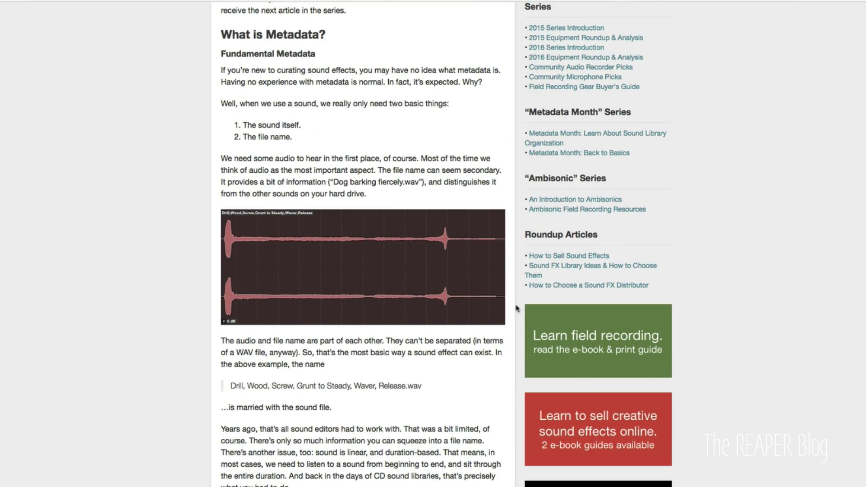
{"action": "scroll", "coordinate": [517, 308], "scroll_direction": "down", "scroll_amount": 11}
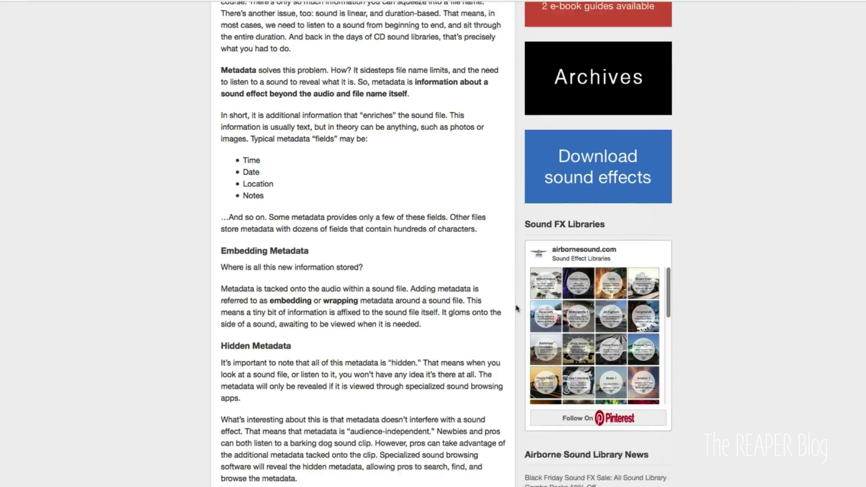
{"action": "scroll", "coordinate": [517, 308], "scroll_direction": "down", "scroll_amount": 5}
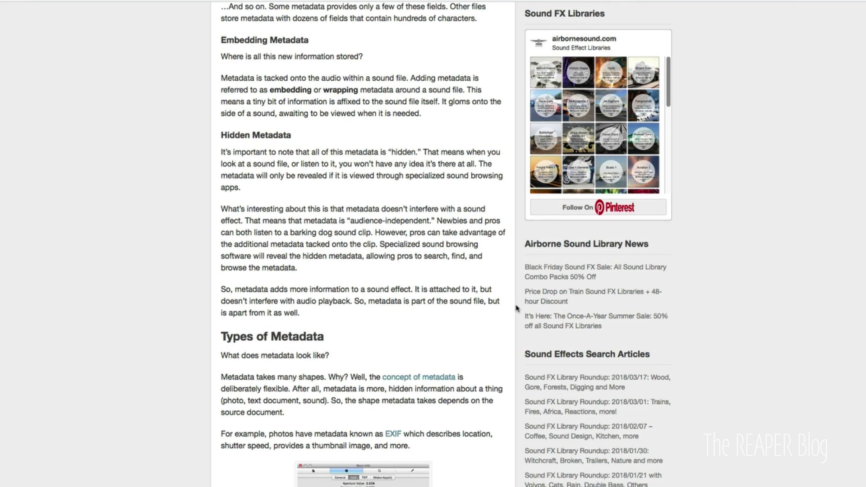
{"action": "scroll", "coordinate": [517, 308], "scroll_direction": "down", "scroll_amount": 19}
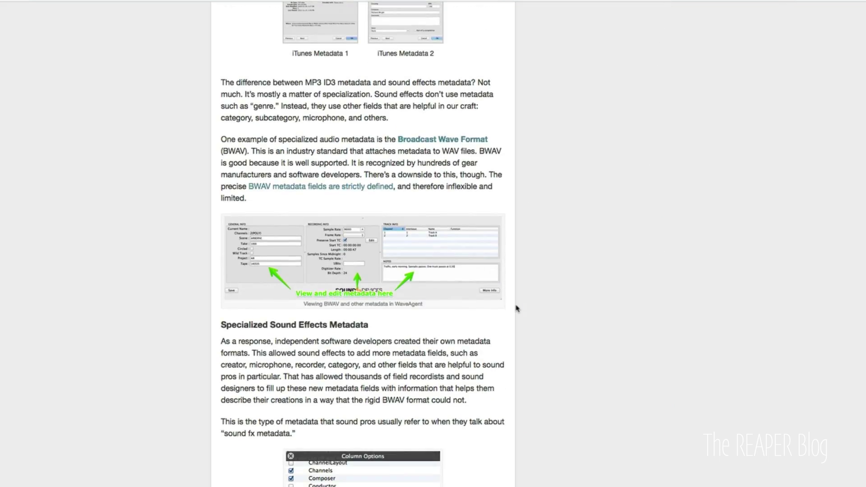
{"action": "scroll", "coordinate": [517, 308], "scroll_direction": "down", "scroll_amount": 14}
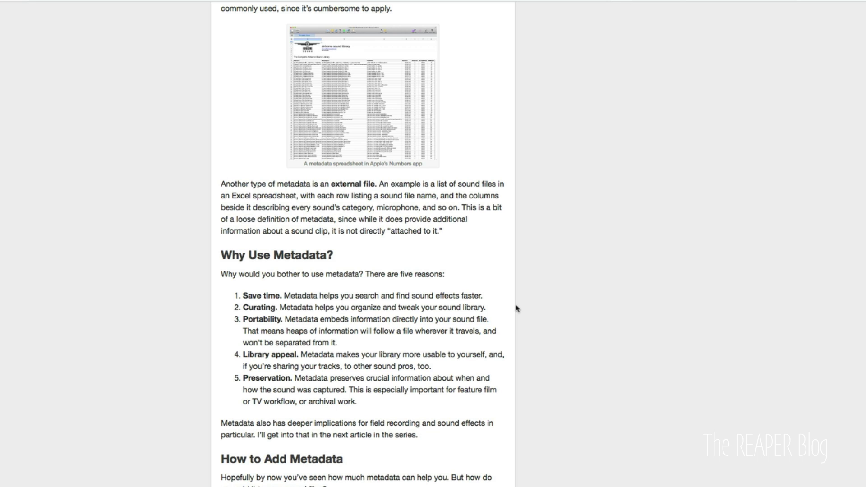
{"action": "scroll", "coordinate": [517, 309], "scroll_direction": "up", "scroll_amount": 15}
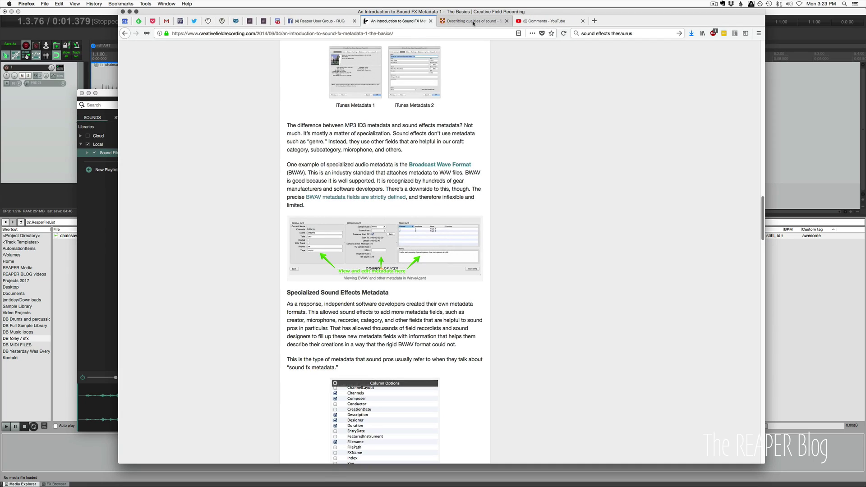
Open Cambridge Dictionary's 'Sounds made by objects, movement or impact' thesaurus topic
{"action": "key", "text": "ctrl+Tab"}
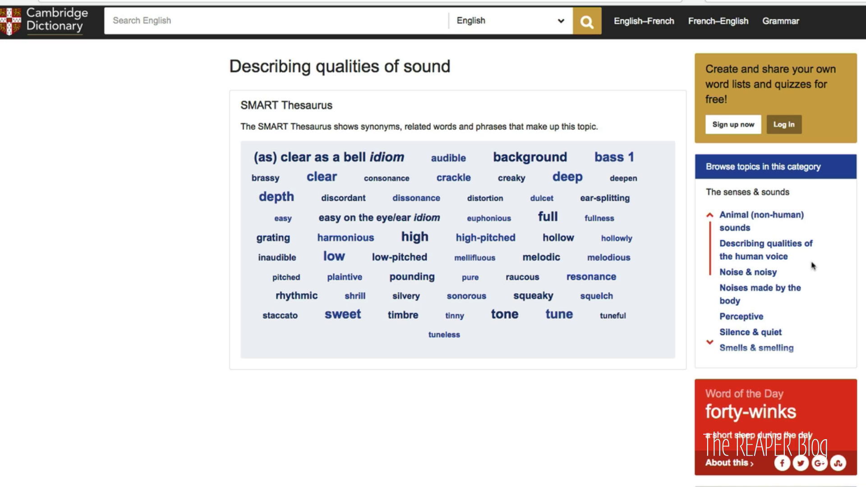
{"action": "scroll", "coordinate": [811, 265], "scroll_direction": "down", "scroll_amount": 3}
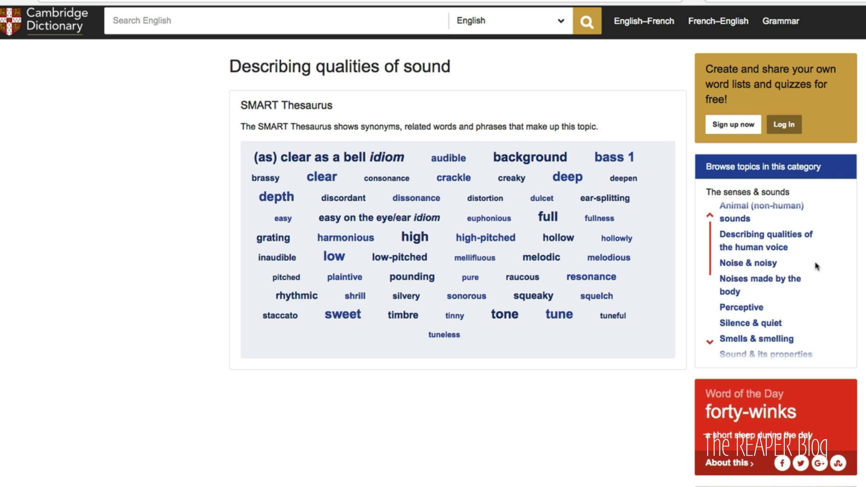
{"action": "scroll", "coordinate": [816, 266], "scroll_direction": "down", "scroll_amount": 4}
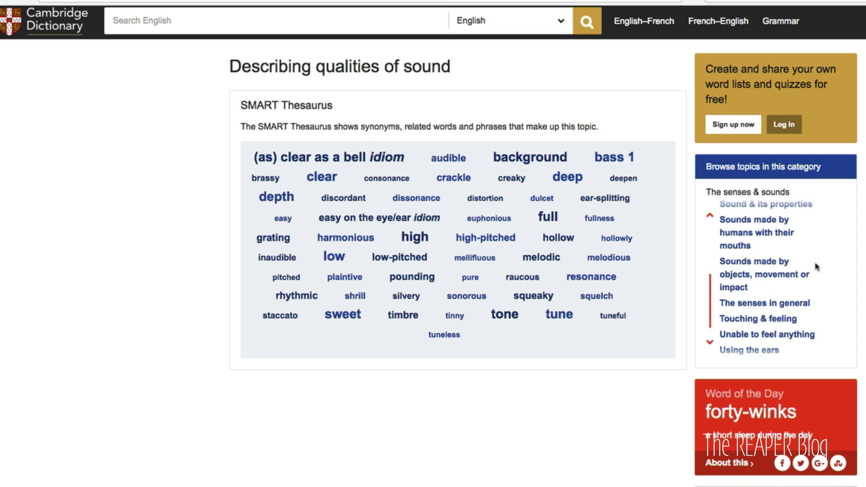
{"action": "left_click", "coordinate": [732, 280]}
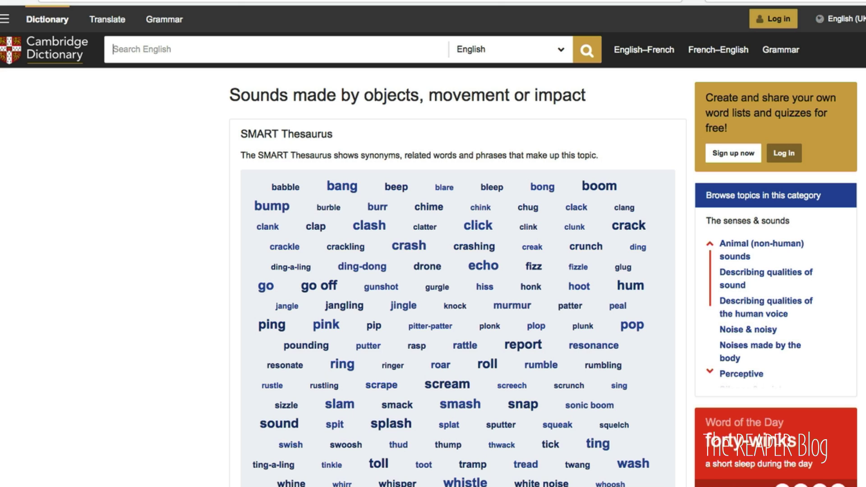
Return to the REAPER window showing the chainsaw project
{"action": "key", "text": "super+Tab"}
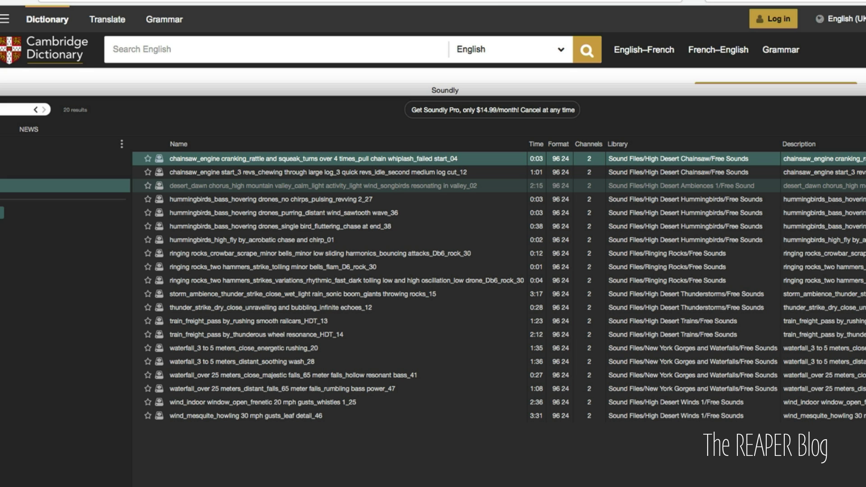
{"action": "left_click", "coordinate": [348, 28]}
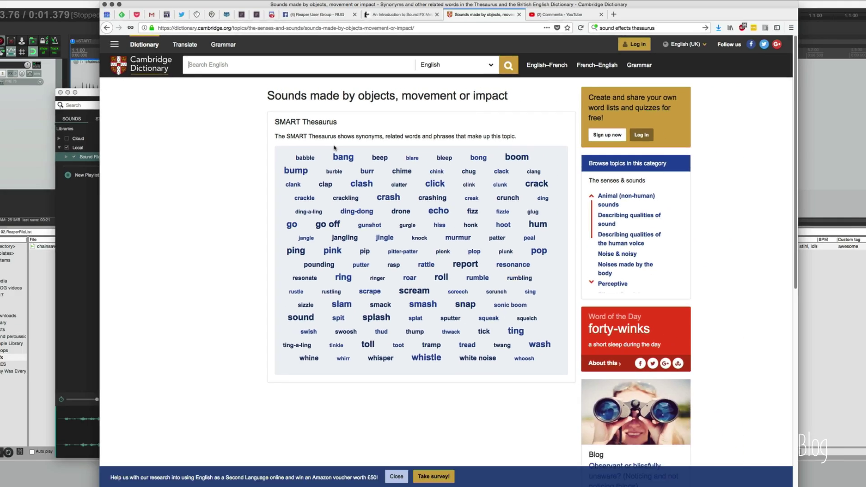
{"action": "left_click", "coordinate": [3, 133]}
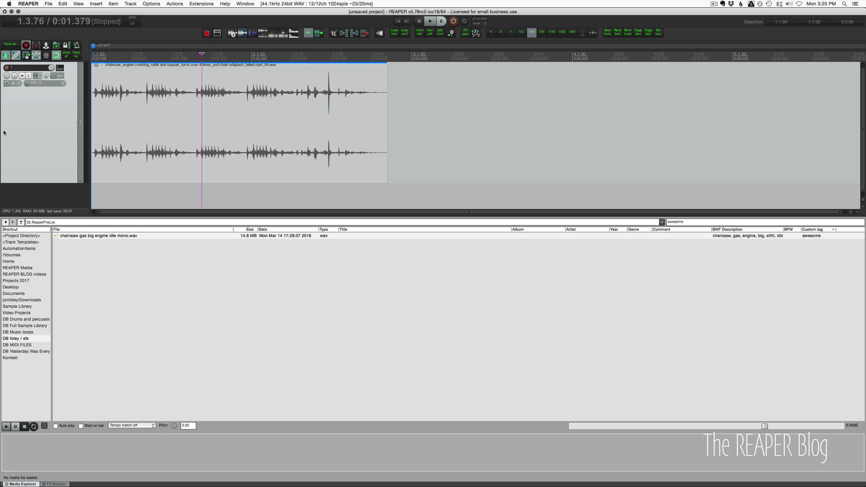